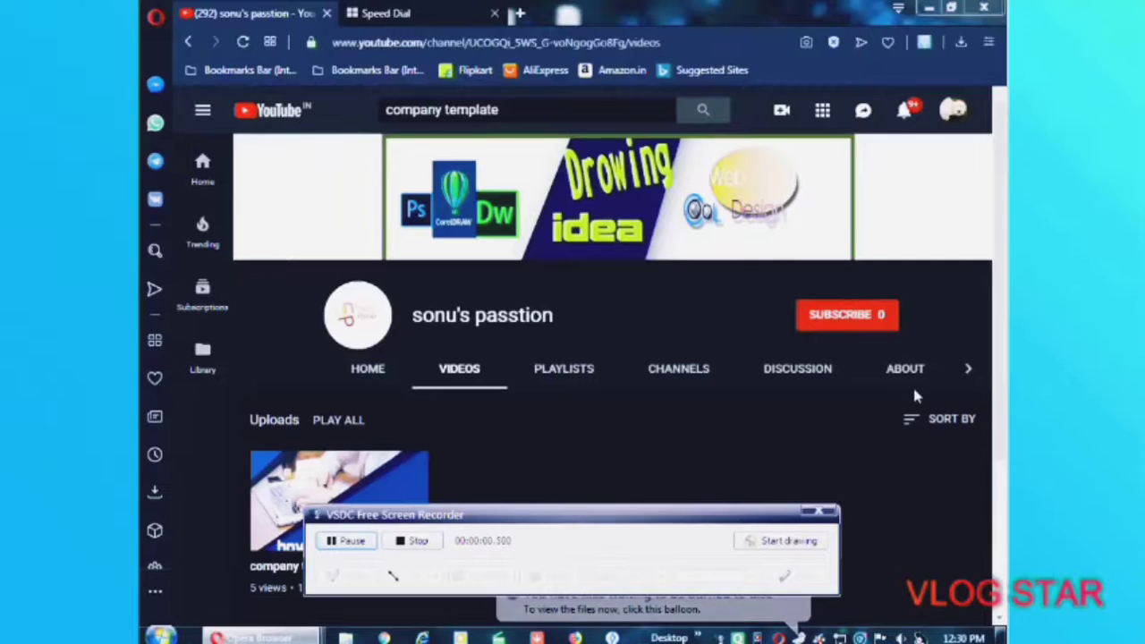
- Subscribe to the drawing-tutorial YouTube channel from its videos page
left_click(856, 324)
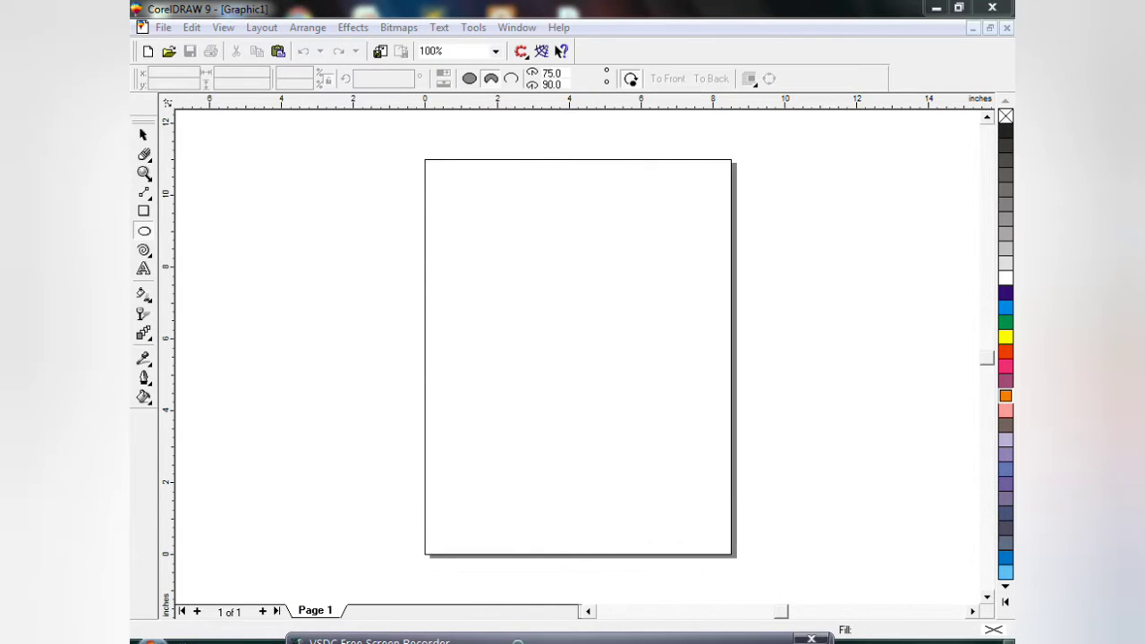
- Draw a large ellipse on the page and trim it narrower and shorter
left_click_drag(490, 243, 701, 474)
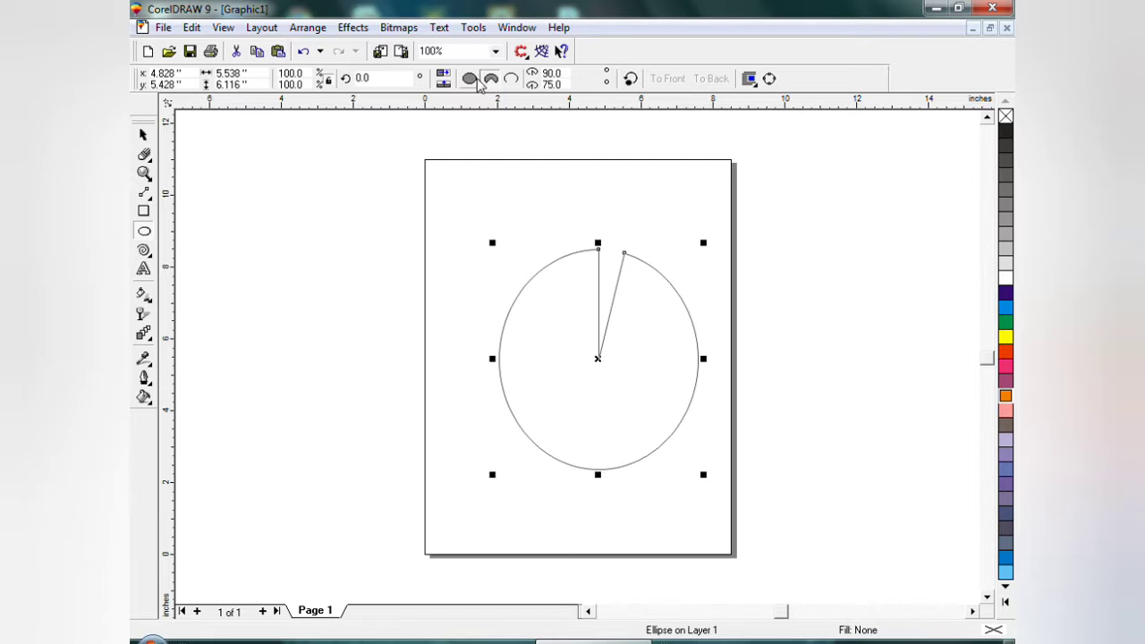
key("Left")
key("Left")
key("Left")
key("Left")
key("Left")
left_click_drag(673, 361, 648, 367)
key("Right")
key("Right")
key("Right")
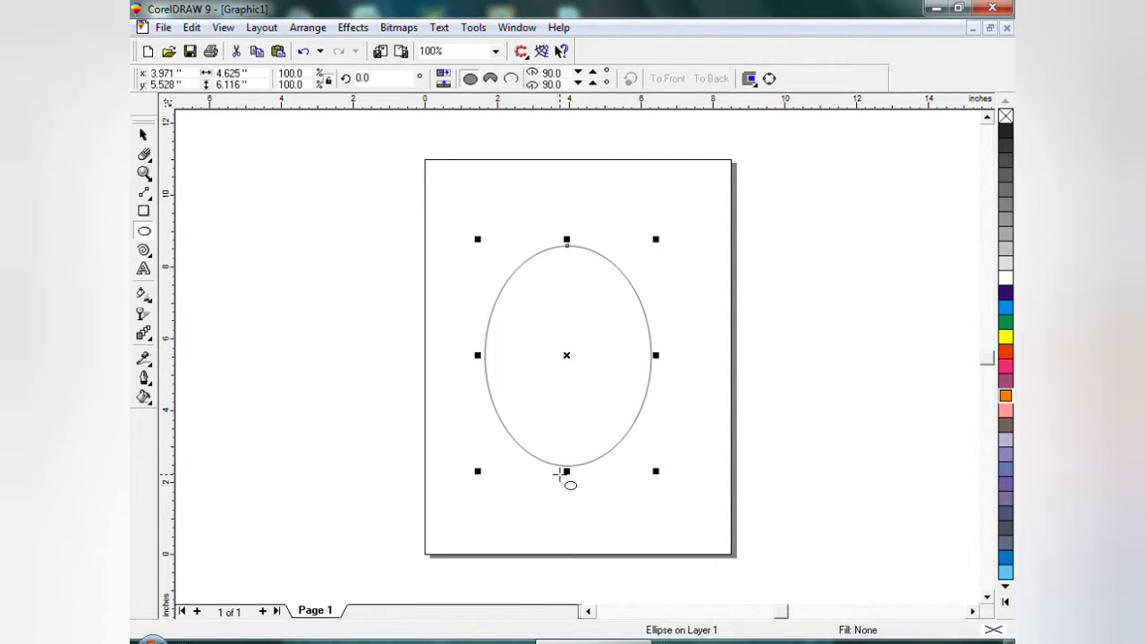
left_click_drag(560, 475, 561, 455)
- Try erasing part of the oval, then draw a narrow leaf ellipse above it
left_click(145, 154)
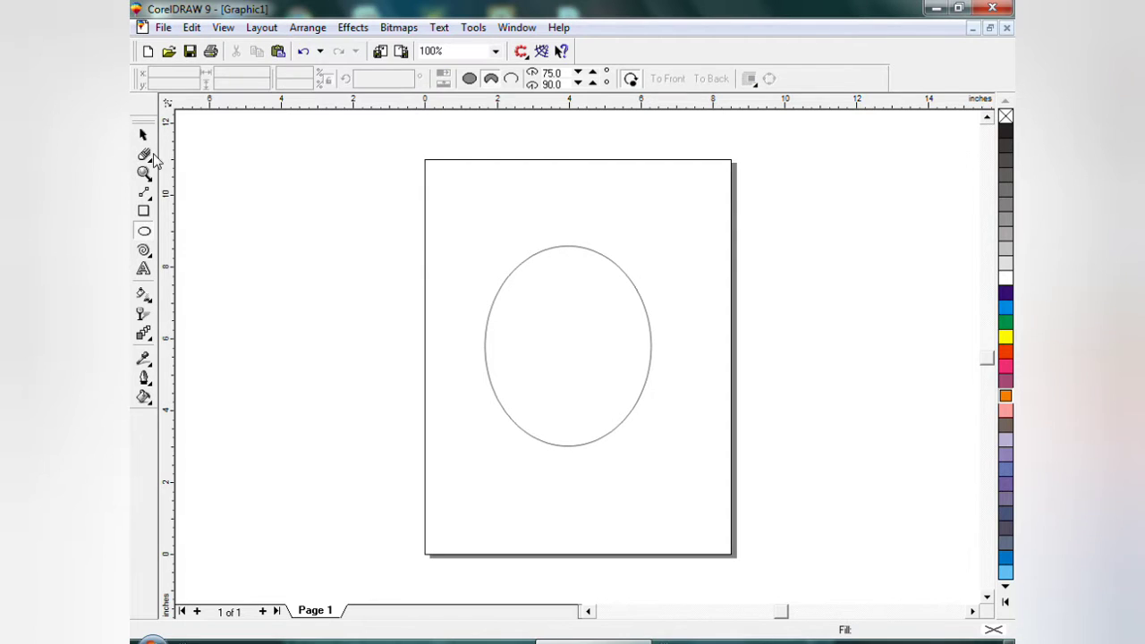
left_click(687, 338)
left_click(661, 357)
left_click(143, 135)
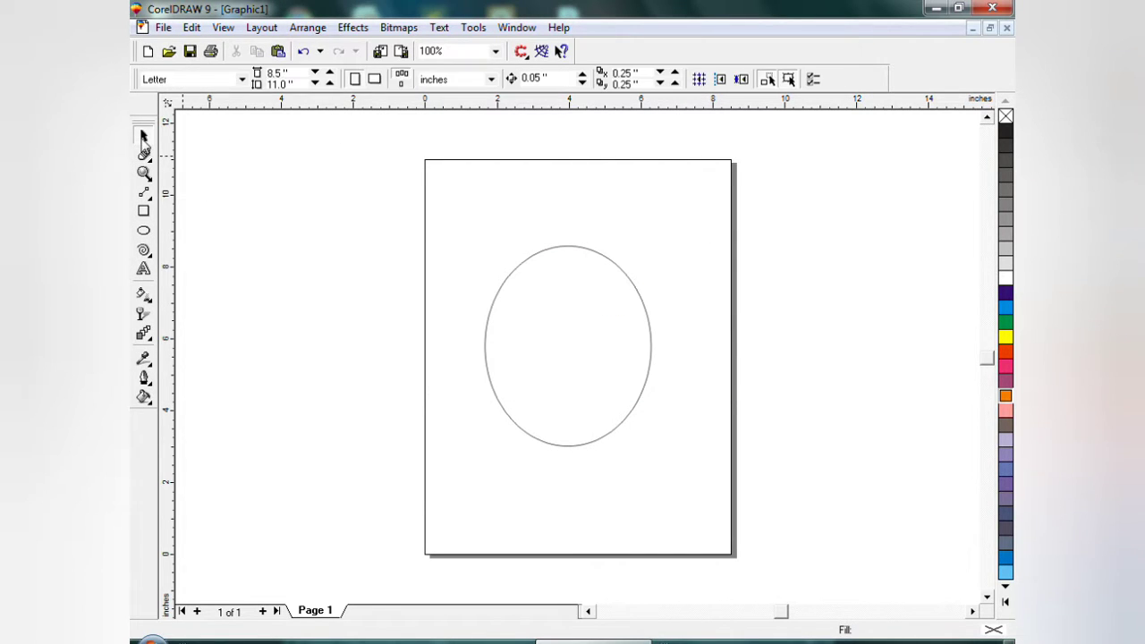
left_click(143, 230)
left_click_drag(540, 176, 551, 228)
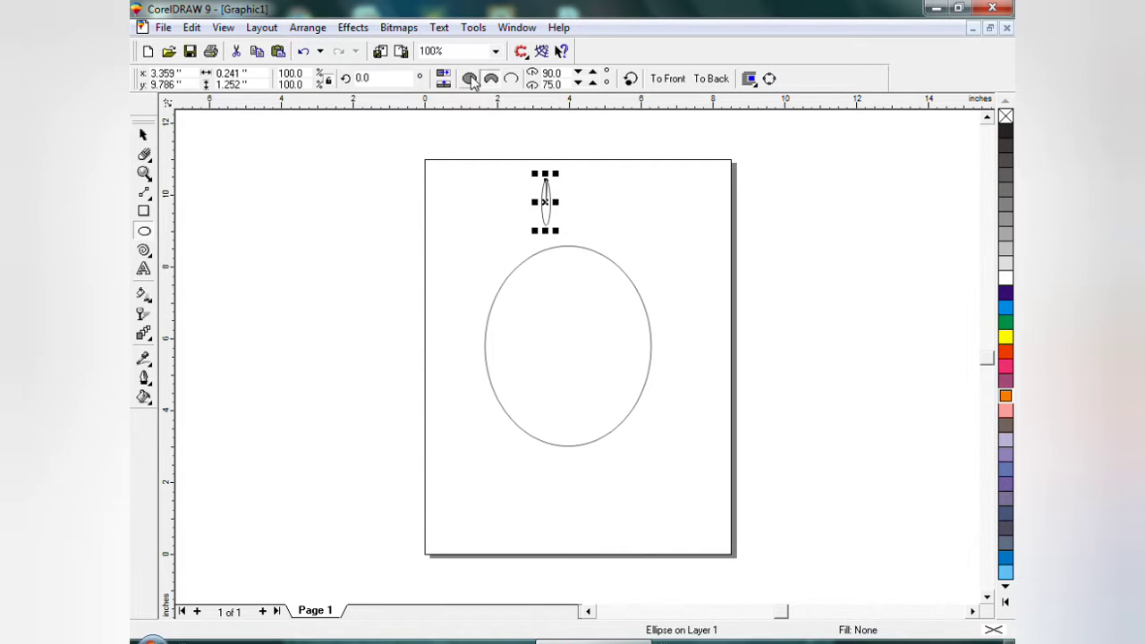
- Rotate the small ellipse clockwise so the leaf tilts above the apple
left_click(545, 196)
left_click_drag(565, 177, 601, 188)
left_click(143, 136)
- Erase bites from the apple's top, bottom and right side
key("Tab")
left_click(145, 155)
left_click(564, 237)
left_click(571, 472)
left_click(669, 325)
left_click(659, 328)
key("ctrl+z")
left_click(666, 336)
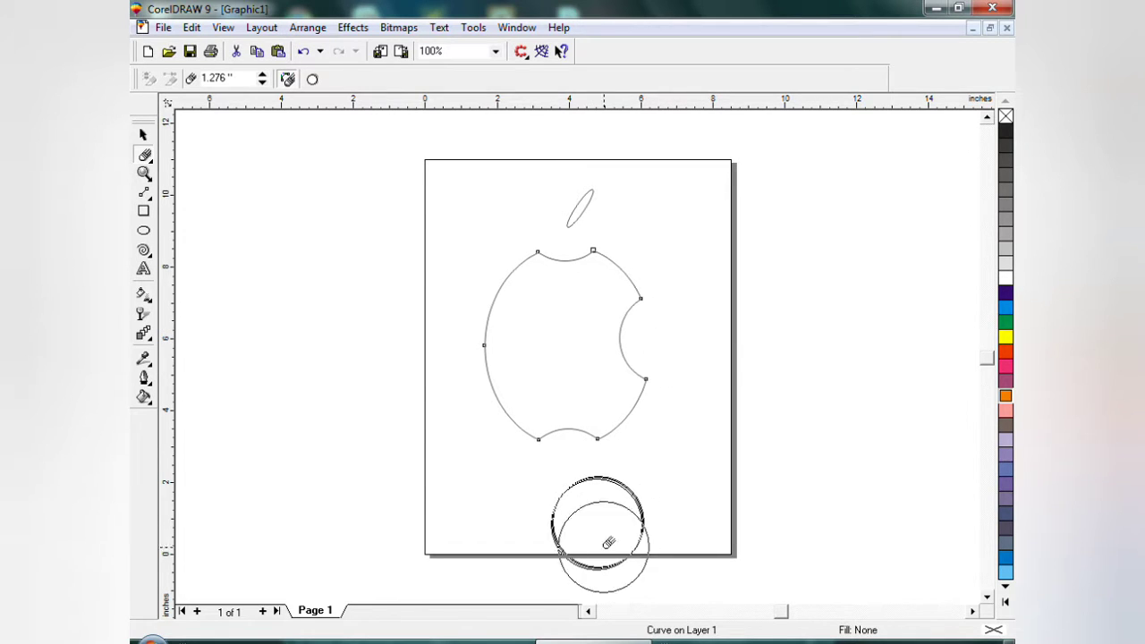
- Fill the apple and leaf 60% black and nudge the leaf down
left_click(143, 134)
left_click(1005, 190)
left_click(578, 220)
left_click(1006, 205)
key("Down")
key("Down")
key("Down")
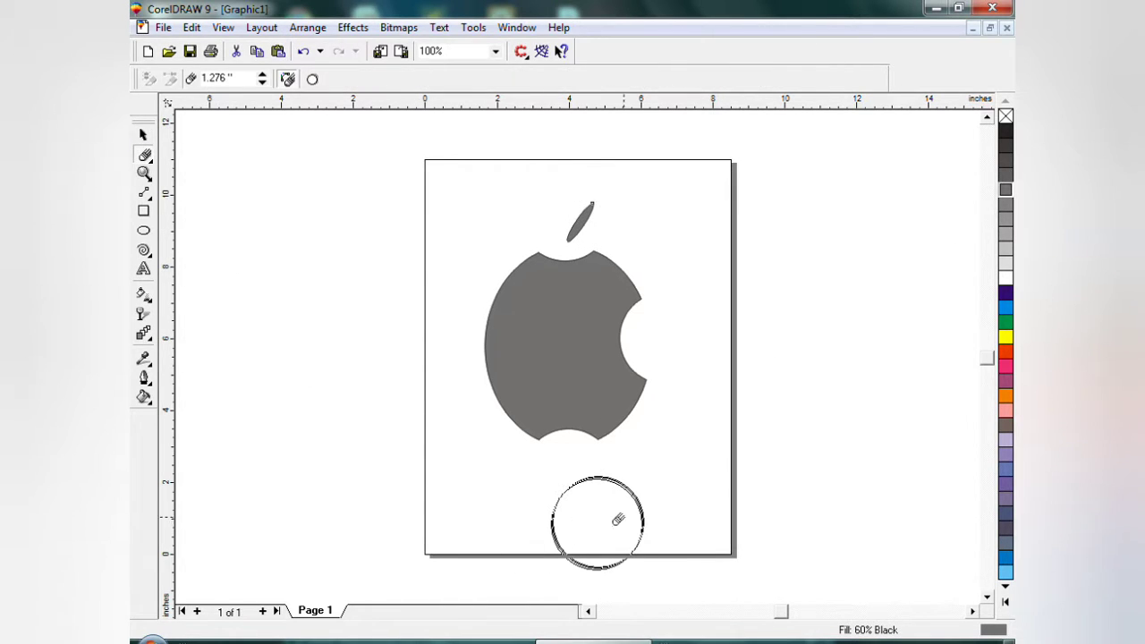
- Apply a fountain transparency to the apple, fading from lower-left to upper-right
left_click(146, 135)
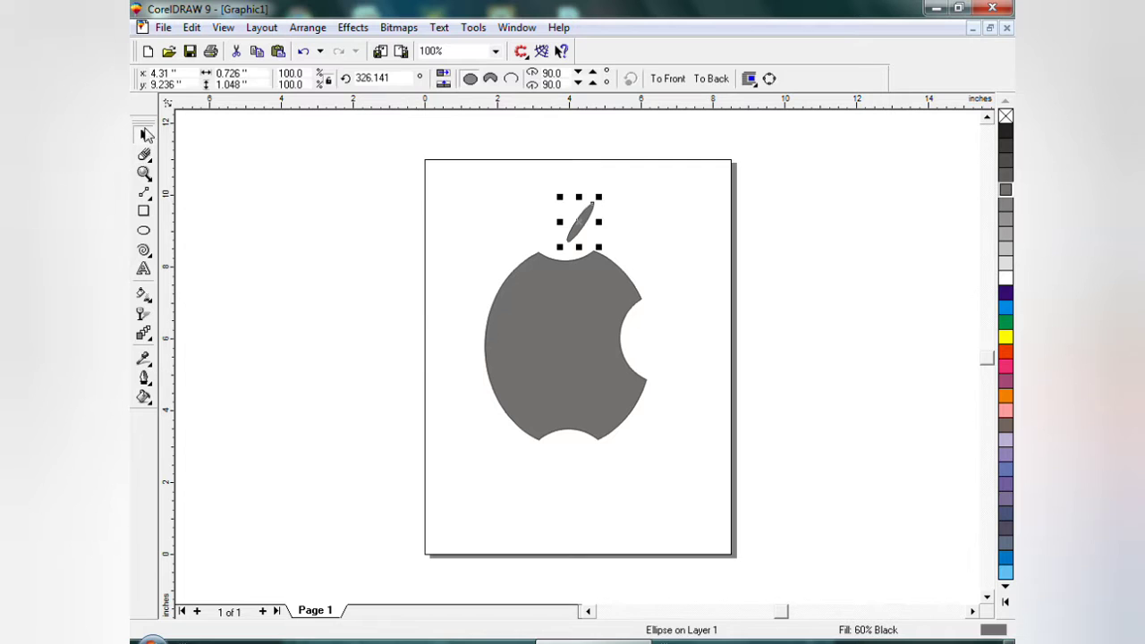
left_click(141, 314)
key("space")
left_click(525, 391)
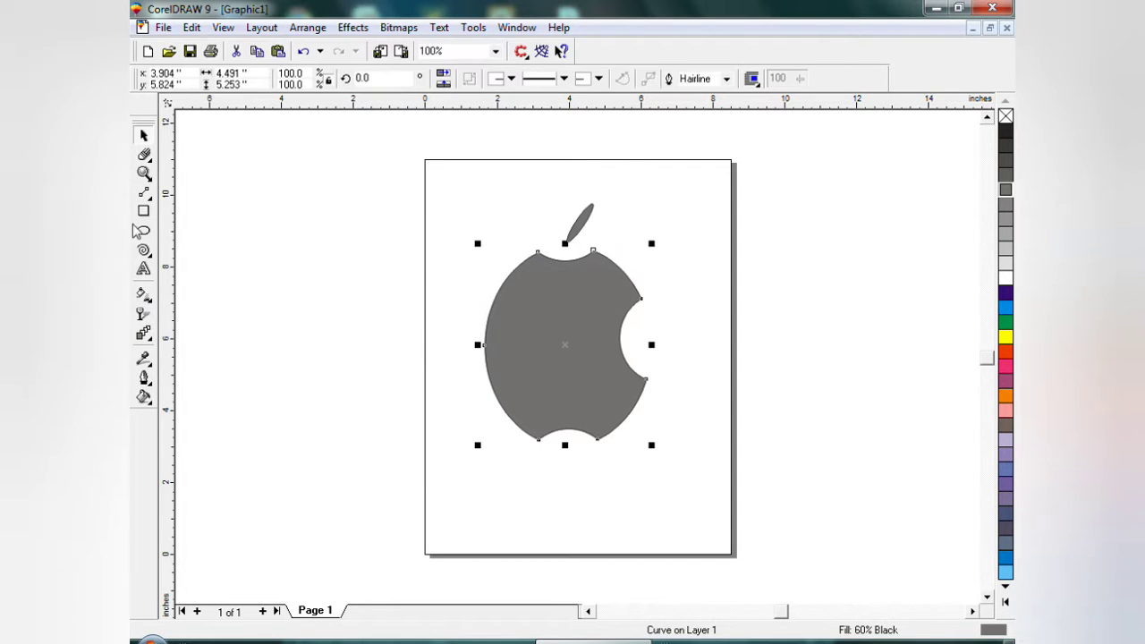
key("space")
left_click_drag(677, 318, 718, 301)
mouse_move(575, 252)
left_mouse_down()
mouse_move(644, 243)
mouse_move(796, 258)
mouse_move(742, 255)
left_mouse_up()
mouse_move(463, 406)
left_mouse_down()
mouse_move(595, 299)
mouse_move(709, 246)
left_mouse_up()
key("space")
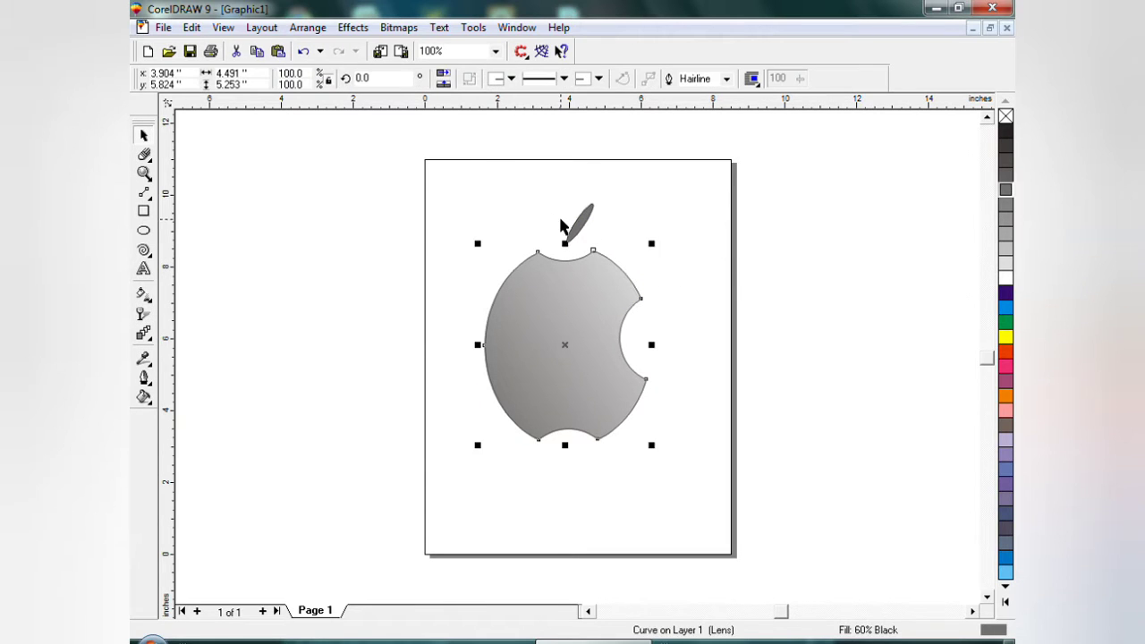
left_click(198, 182)
left_click(143, 311)
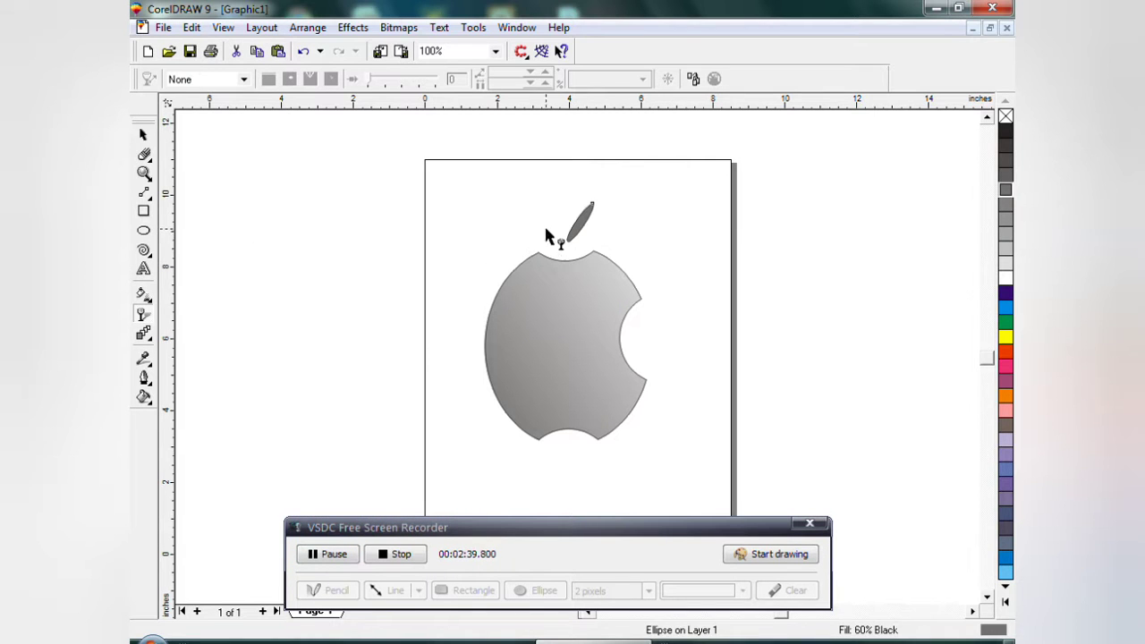
- Add a fading transparency across the leaf and try enlarging it, cancelling the resize
left_click_drag(546, 229, 628, 198)
left_click(142, 134)
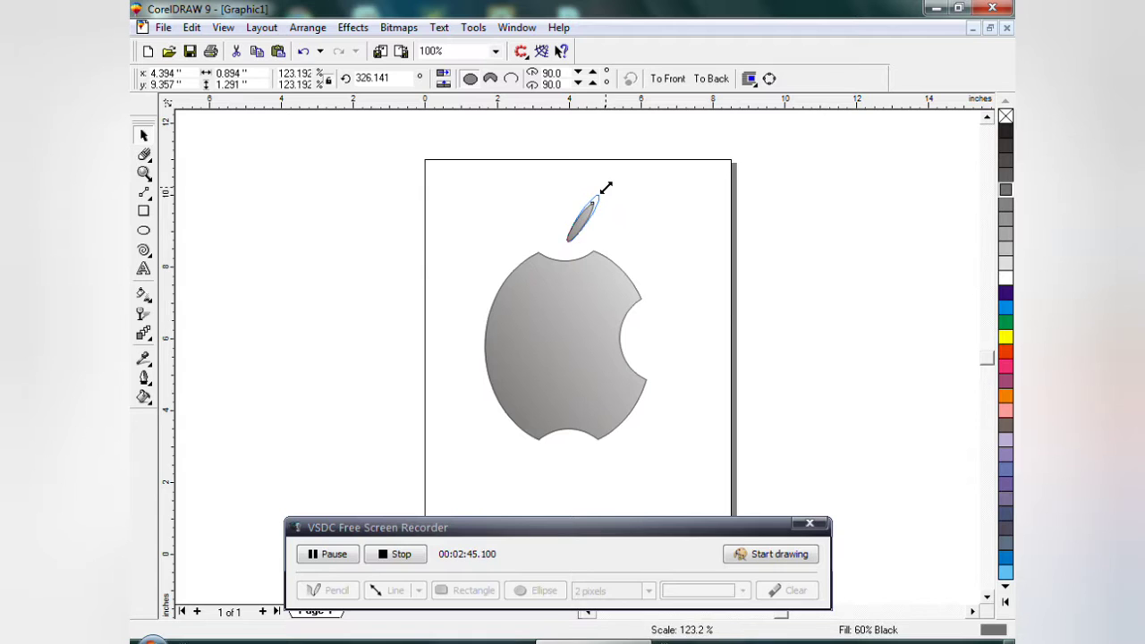
left_click_drag(602, 185, 662, 154)
key("Escape")
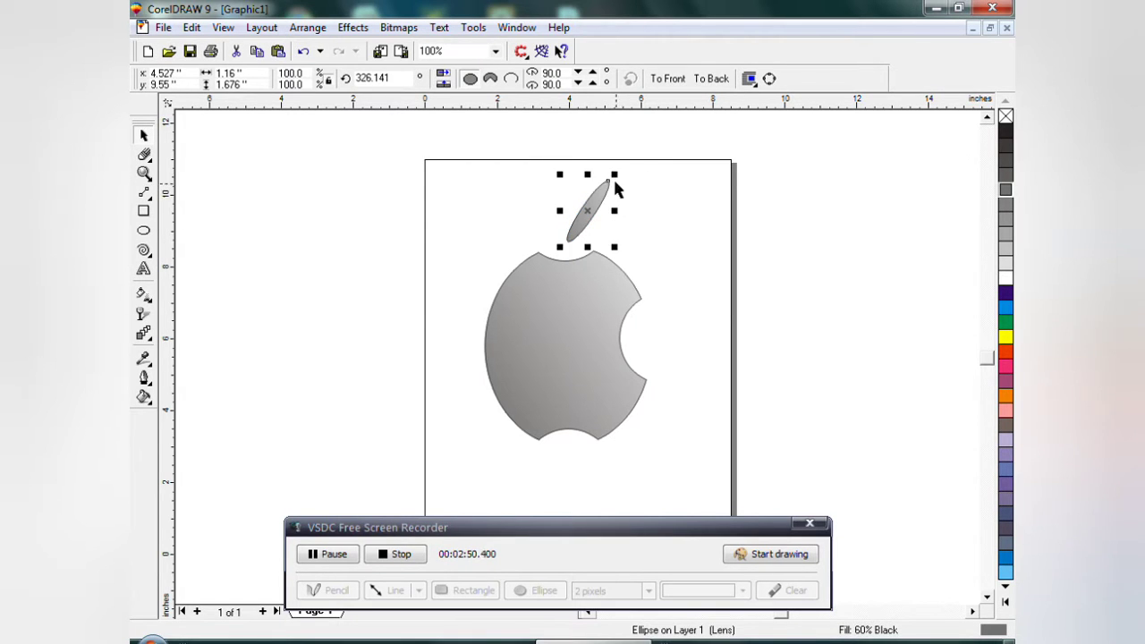
left_click(549, 208)
left_click(597, 355)
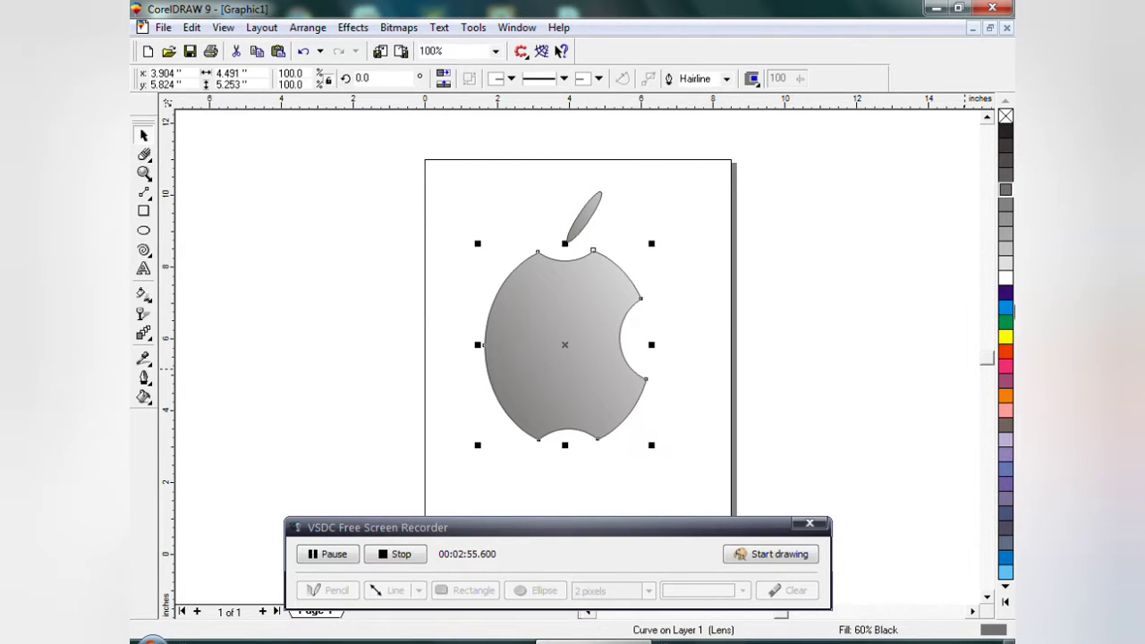
left_click(594, 216)
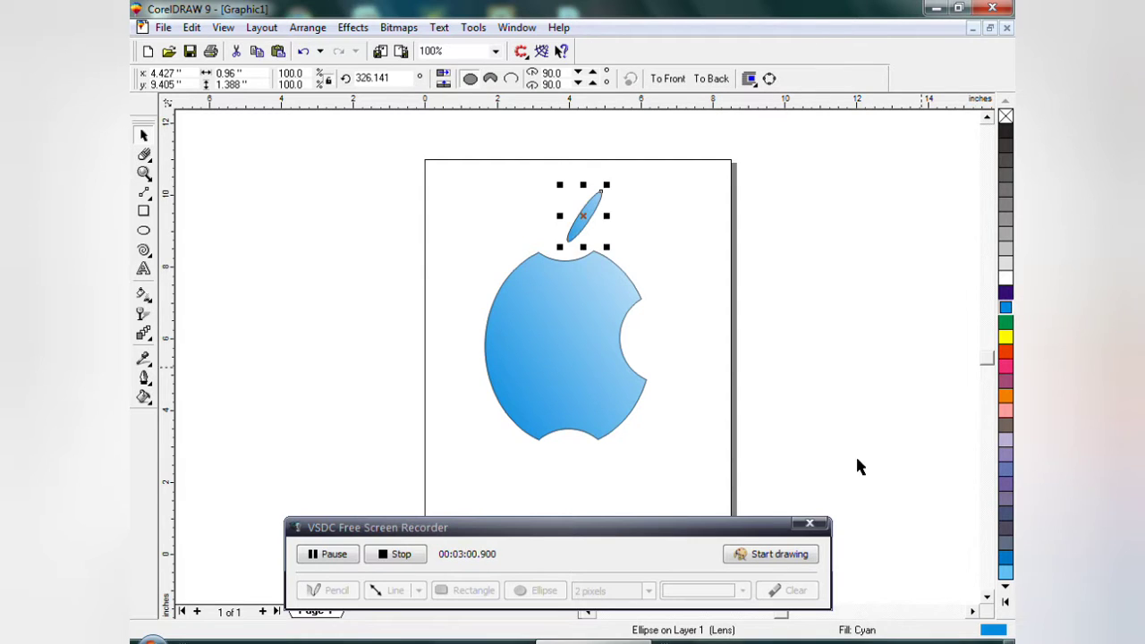
left_click(740, 369)
- Start a text line below the apple with the letter 'a'
left_click(144, 271)
left_click(490, 466)
type("appal")
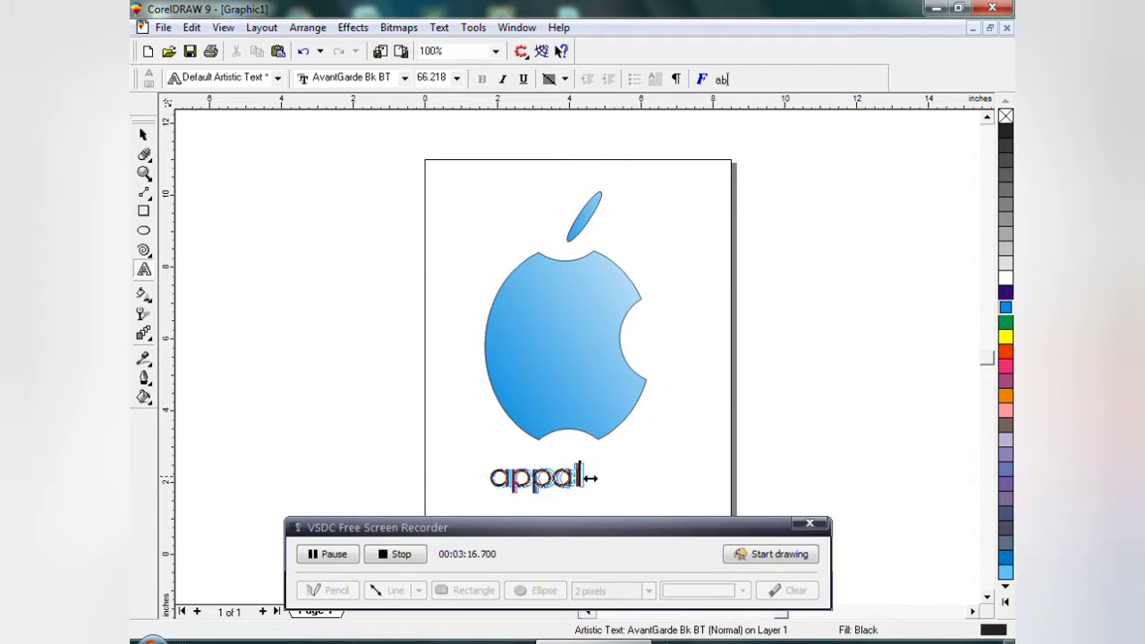
- Enlarge the Appal lettering, move it up under the apple, and nudge the leaf down
left_click_drag(531, 479, 634, 499)
left_click(705, 422)
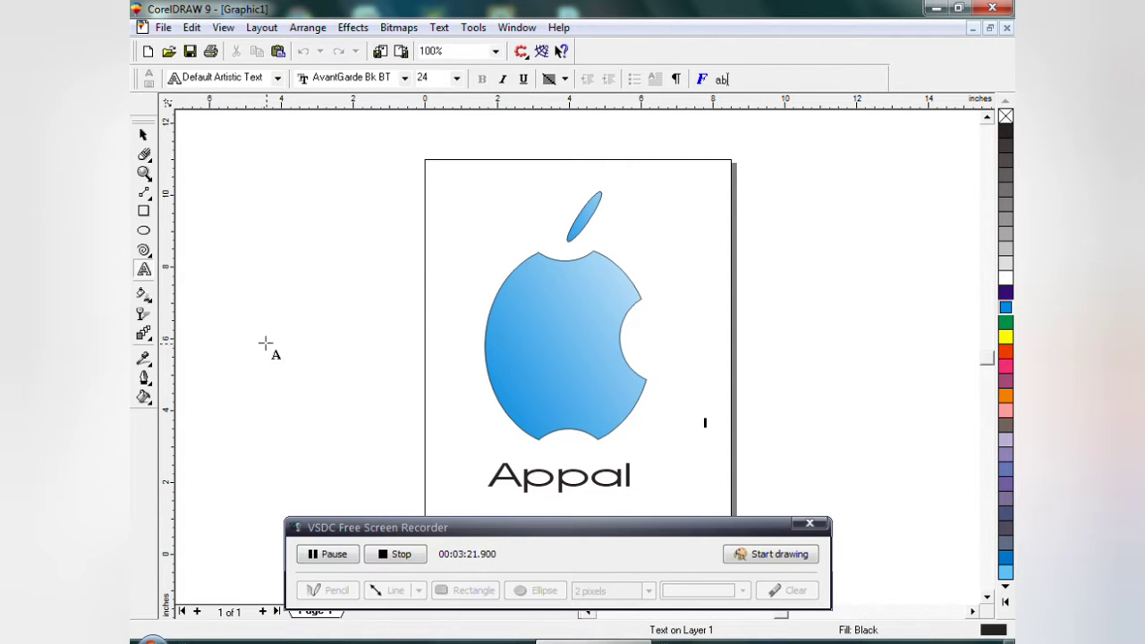
left_click(143, 134)
left_click_drag(550, 523, 542, 600)
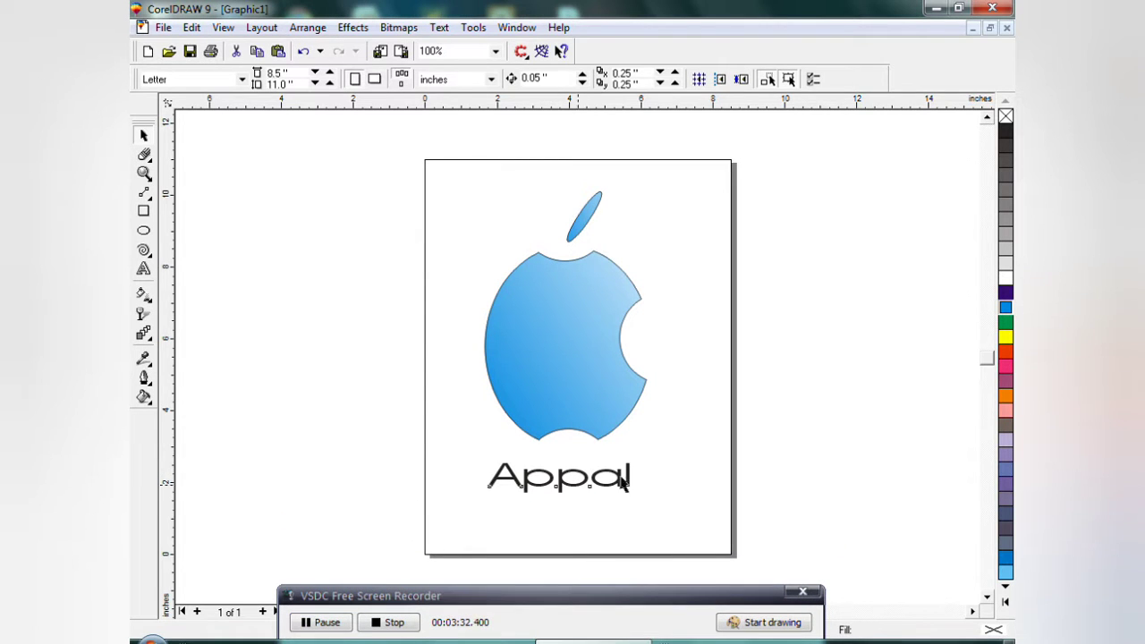
left_click_drag(623, 483, 633, 463)
left_click(670, 482)
left_click_drag(586, 223, 586, 231)
left_click(547, 474)
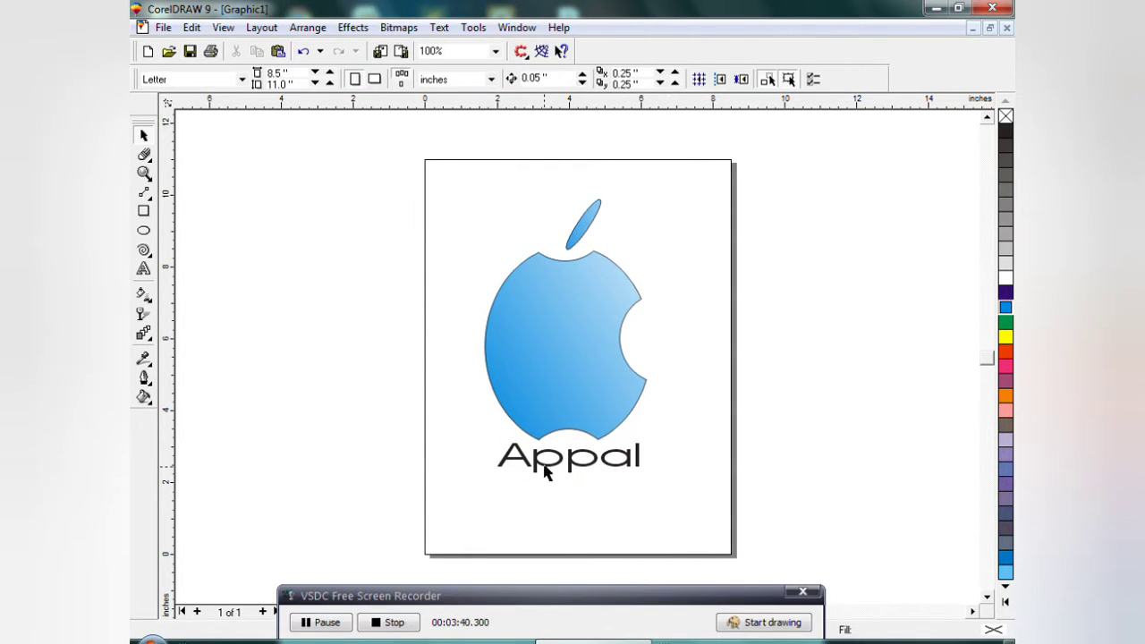
- Try replacing Appal's 'A' with 'P', undo it, and colour the text gray
left_click(143, 268)
left_click_drag(532, 456, 499, 456)
key("Delete")
type("P")
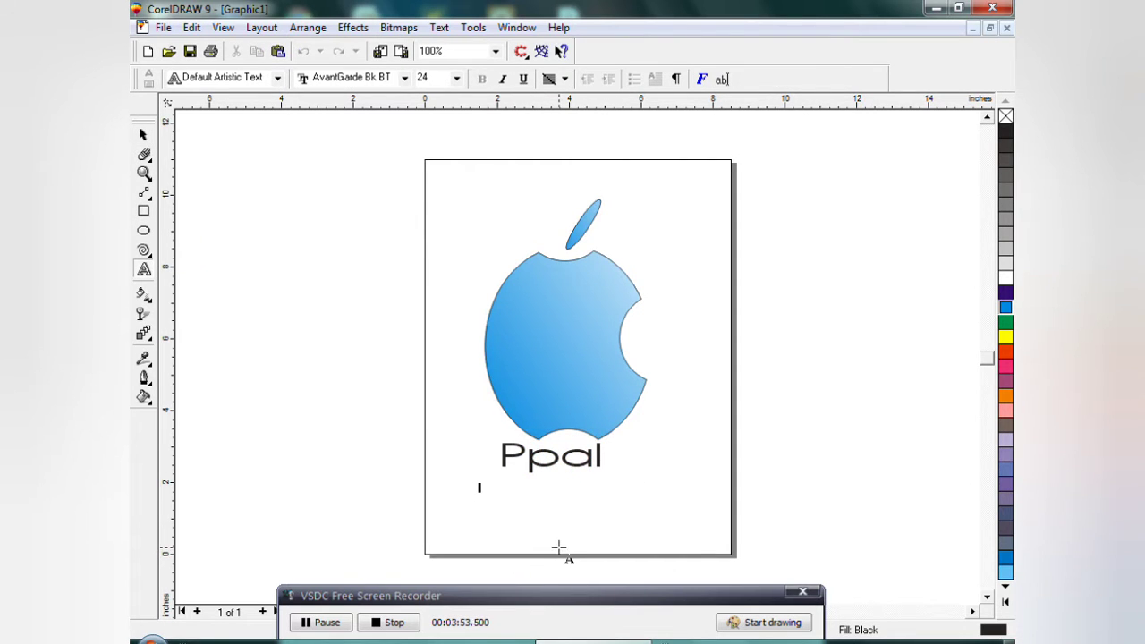
left_click(143, 135)
key("ctrl+z")
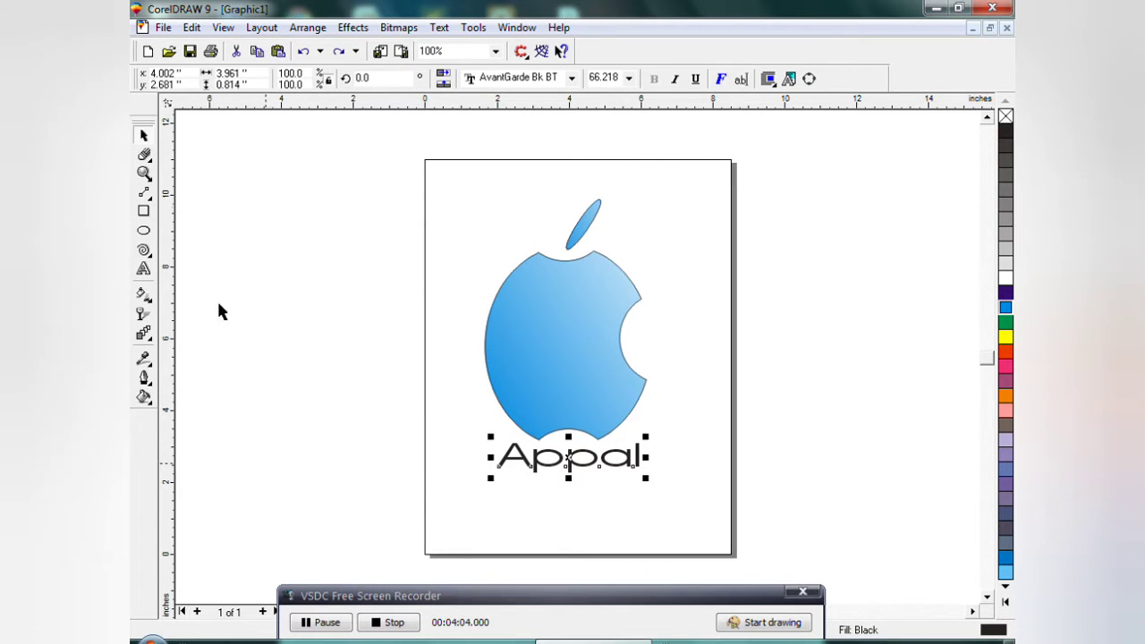
left_click(1006, 198)
- Fill the apple gray and the leaf dark gray
left_click(642, 427)
left_click(1006, 204)
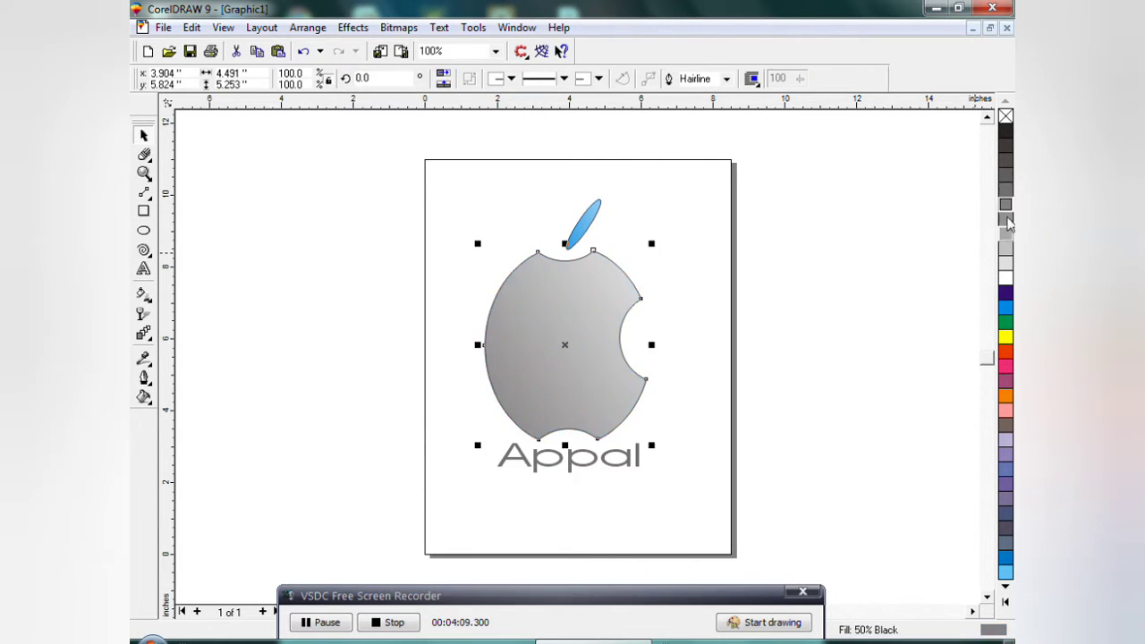
left_click(586, 234)
left_click(1005, 176)
left_click(198, 423)
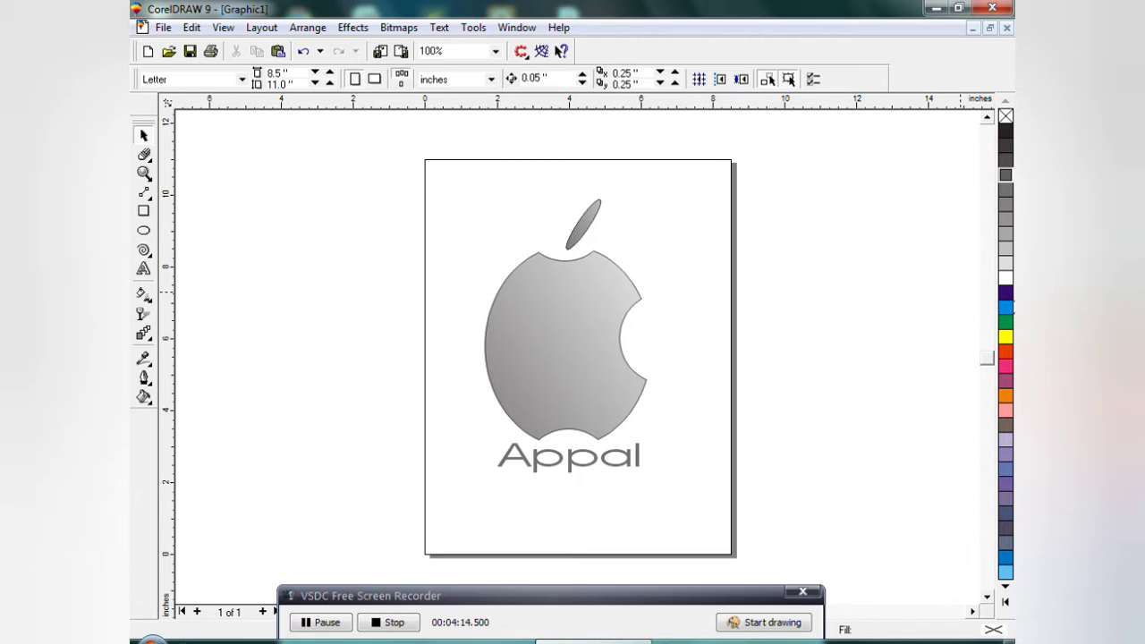
- Recolour the apple red and give the leaf the apple's red fade
left_click(573, 358)
left_click(1005, 351)
left_click(583, 223)
left_click(1005, 336)
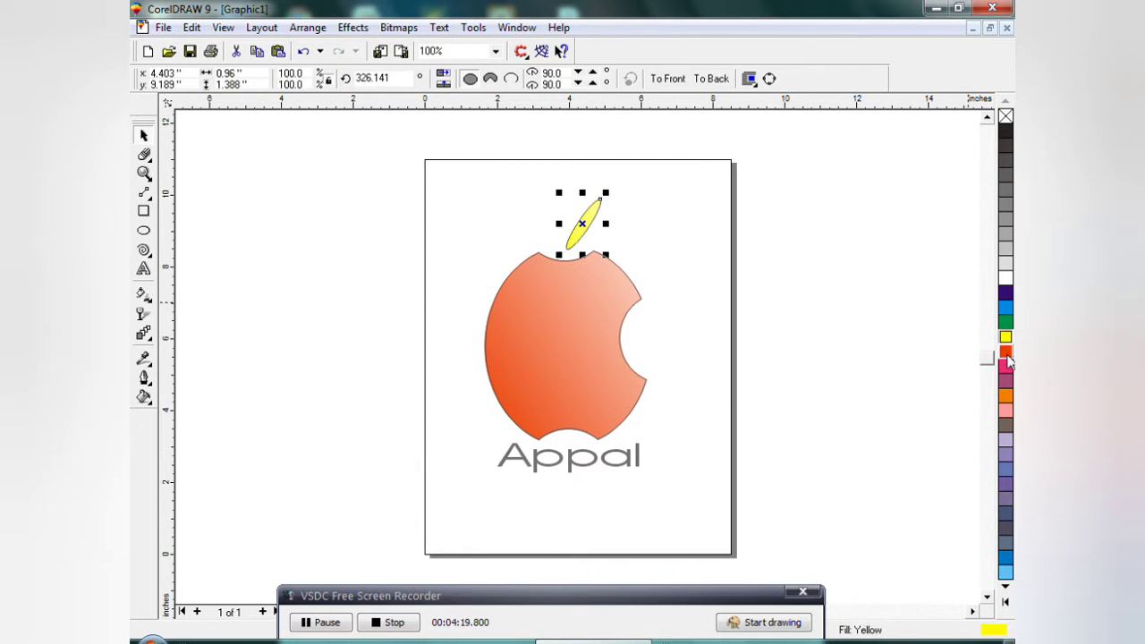
left_click(700, 380)
left_click(586, 351)
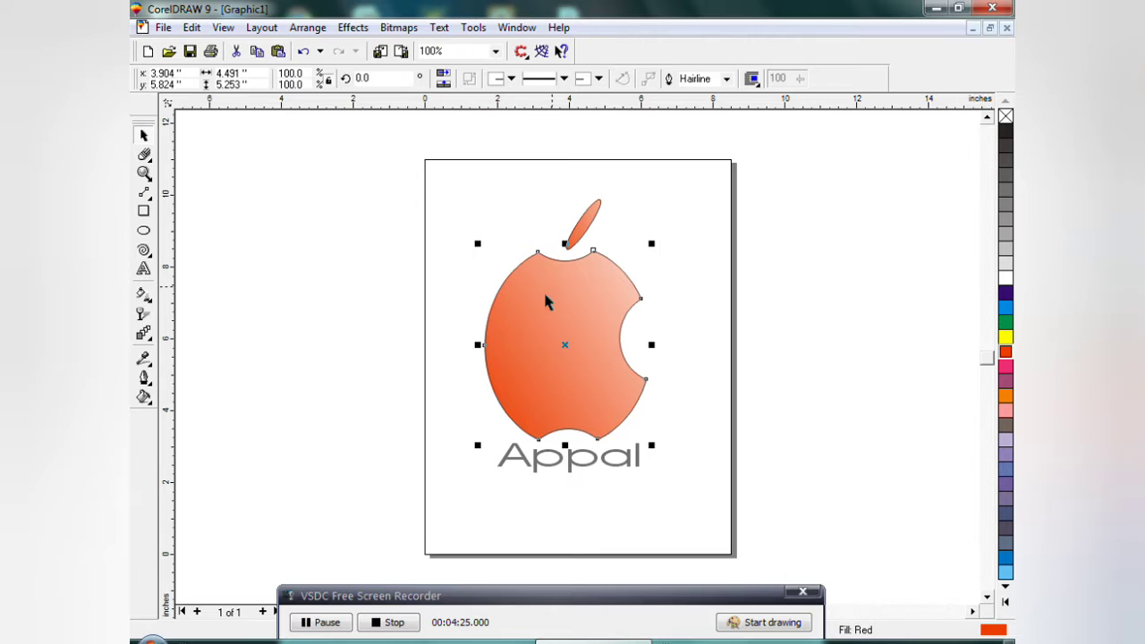
left_click(585, 230)
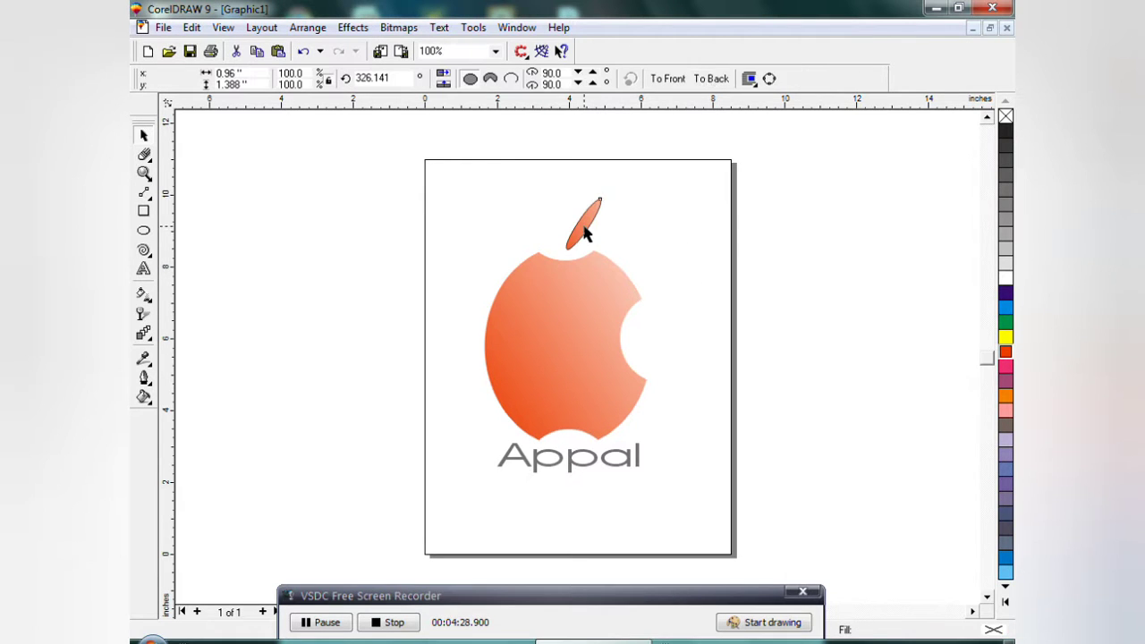
- Set the leaf's outline to none
left_click(771, 79)
left_click(590, 79)
left_click(560, 102)
left_click(683, 257)
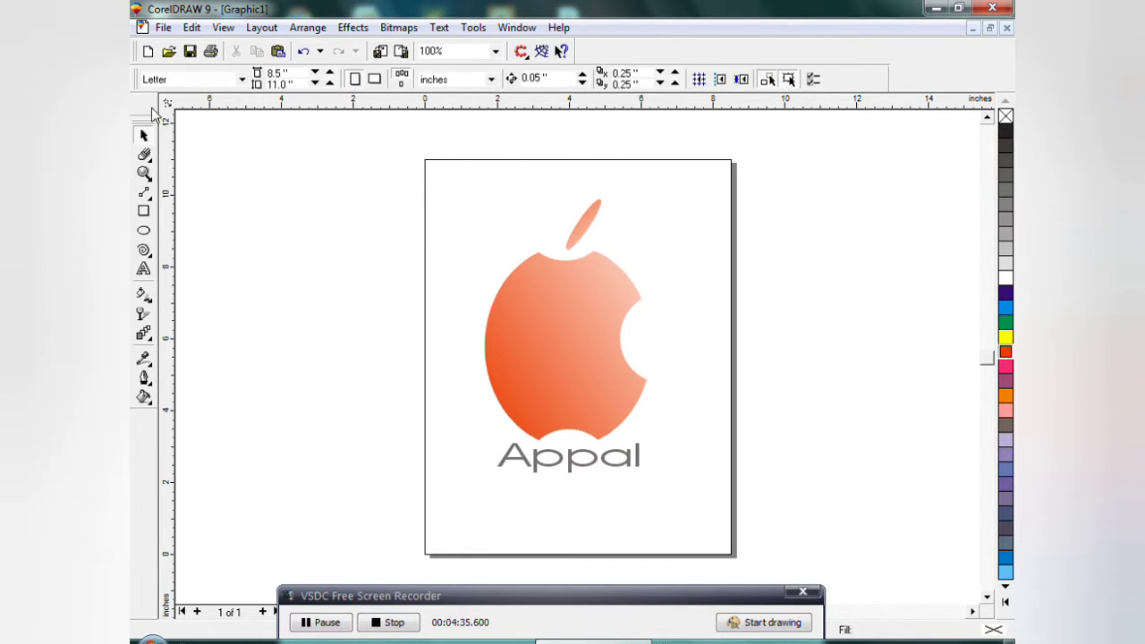
left_click(144, 212)
- Draw a rectangle over the logo, put it behind the apple and Appal, and fill it black
left_click_drag(459, 176, 695, 511)
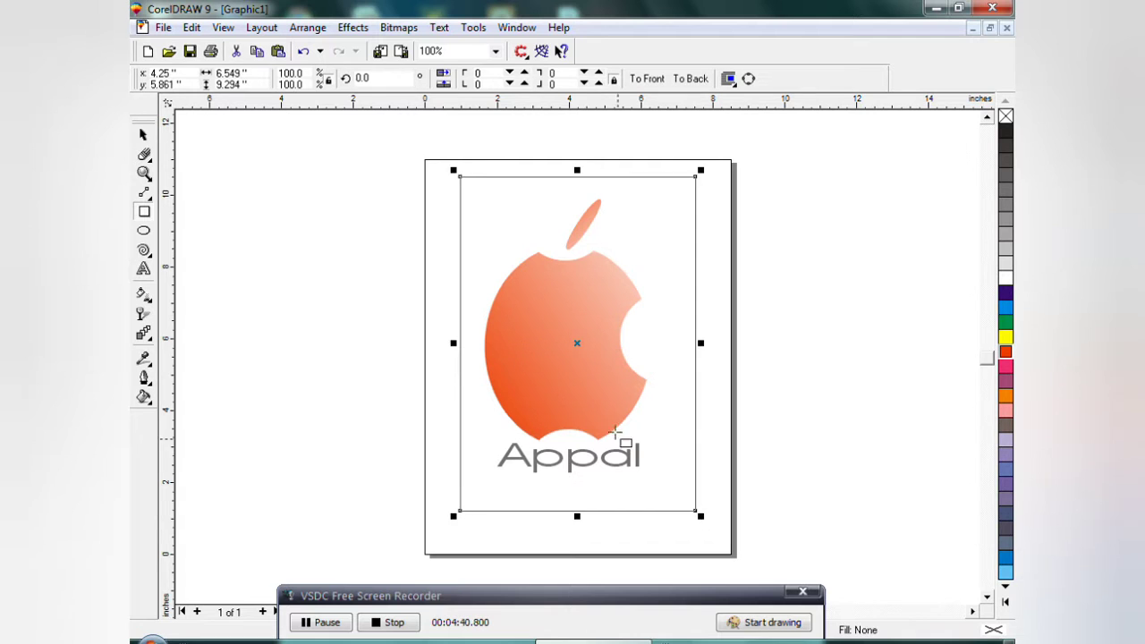
left_click(1005, 306)
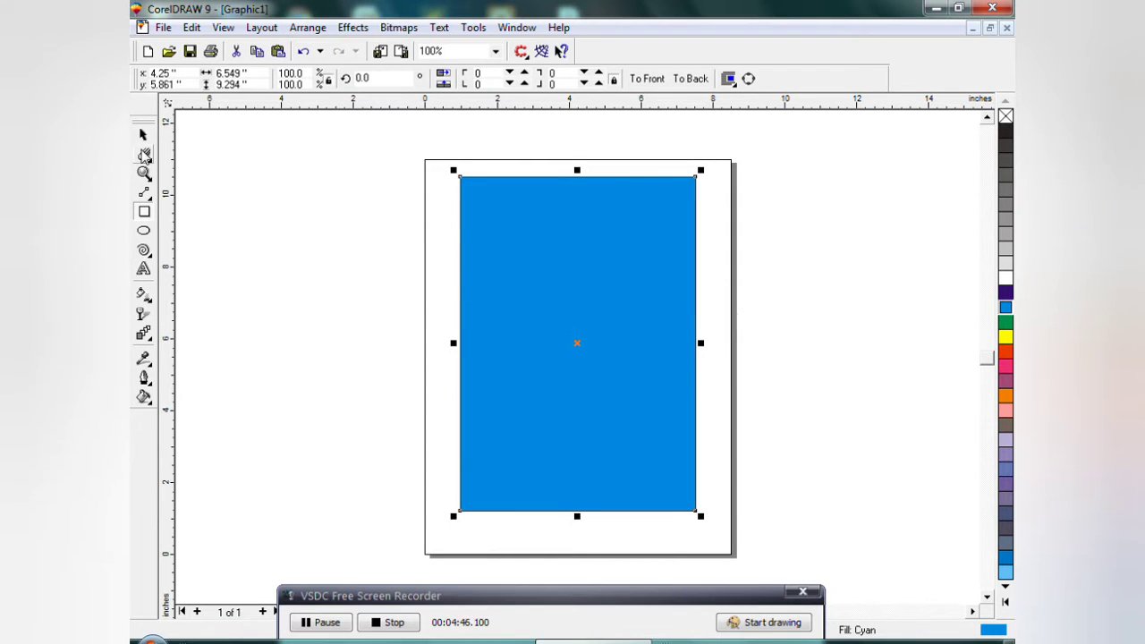
left_click_drag(535, 296, 805, 314)
left_click_drag(588, 359, 676, 491)
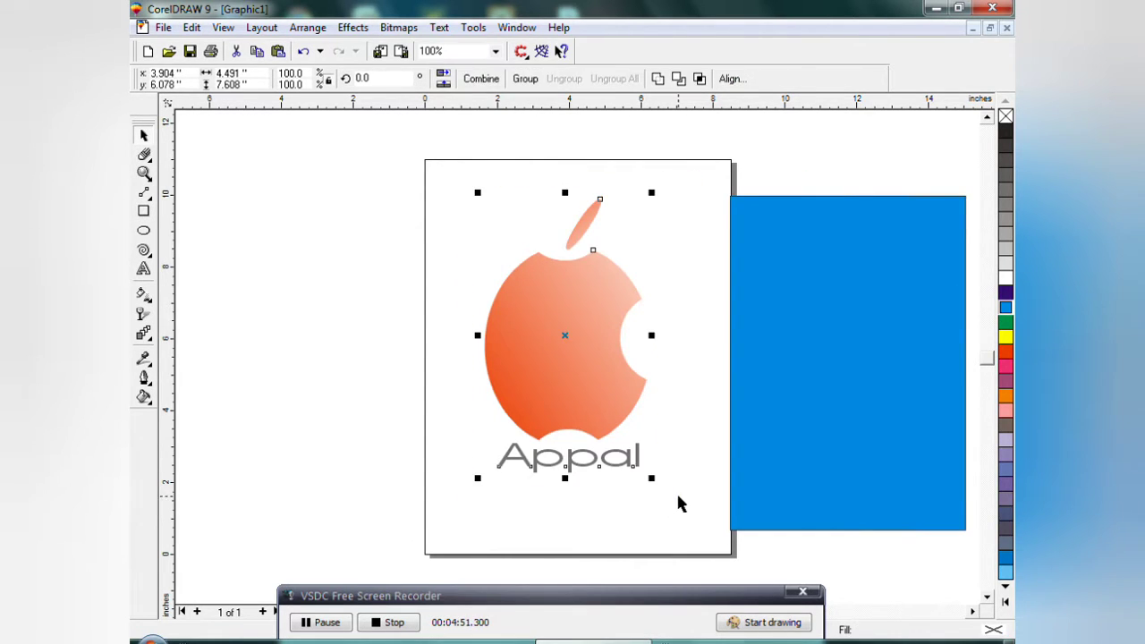
key("Delete")
left_click_drag(792, 340, 524, 323)
key("ctrl+v")
left_click(671, 268)
left_click(1005, 131)
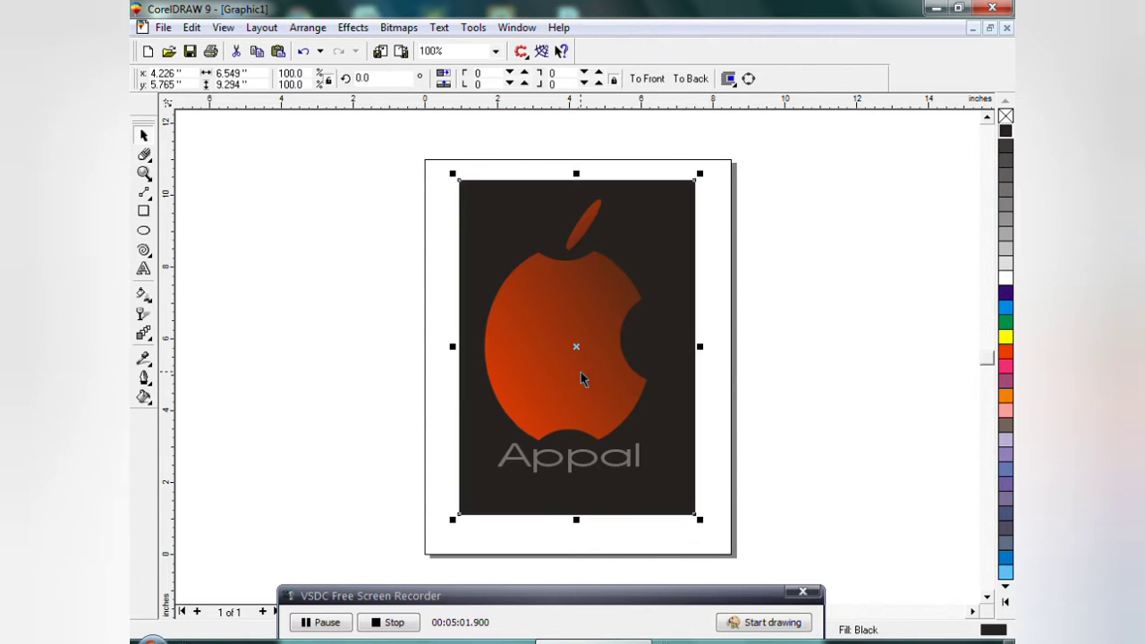
- Try filling the apple white and the leaf grey
left_click(582, 377)
left_click(1005, 278)
left_click(723, 360)
left_click(584, 228)
left_click(1005, 264)
left_click(723, 360)
left_click(582, 376)
- Remove the outline from the black background rectangle
left_click(676, 420)
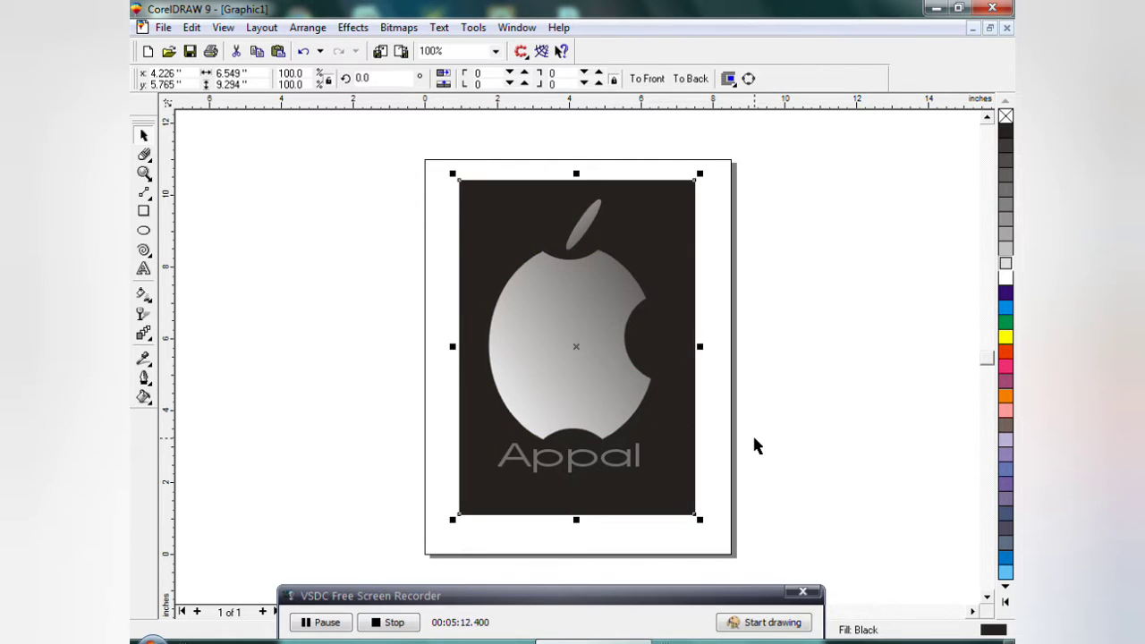
left_click(447, 288)
left_click(555, 234)
left_click(563, 78)
left_click(560, 107)
left_click(736, 299)
- Fill both the apple and the leaf orange
left_click(606, 343)
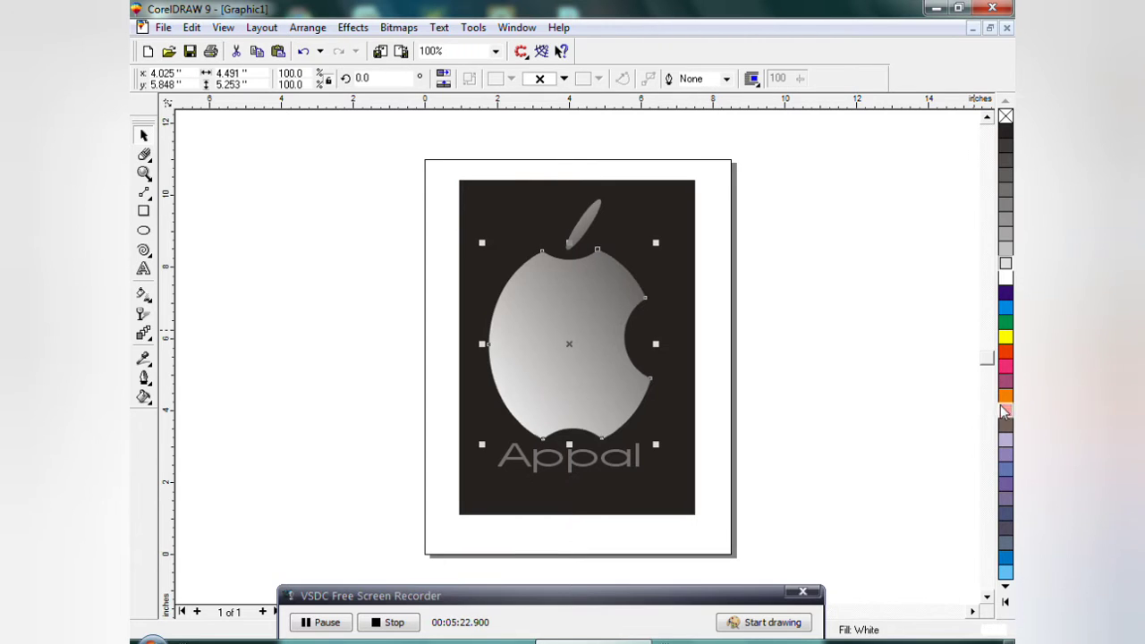
left_click(1003, 399)
left_click(585, 230)
left_click(1005, 307)
left_click(1005, 396)
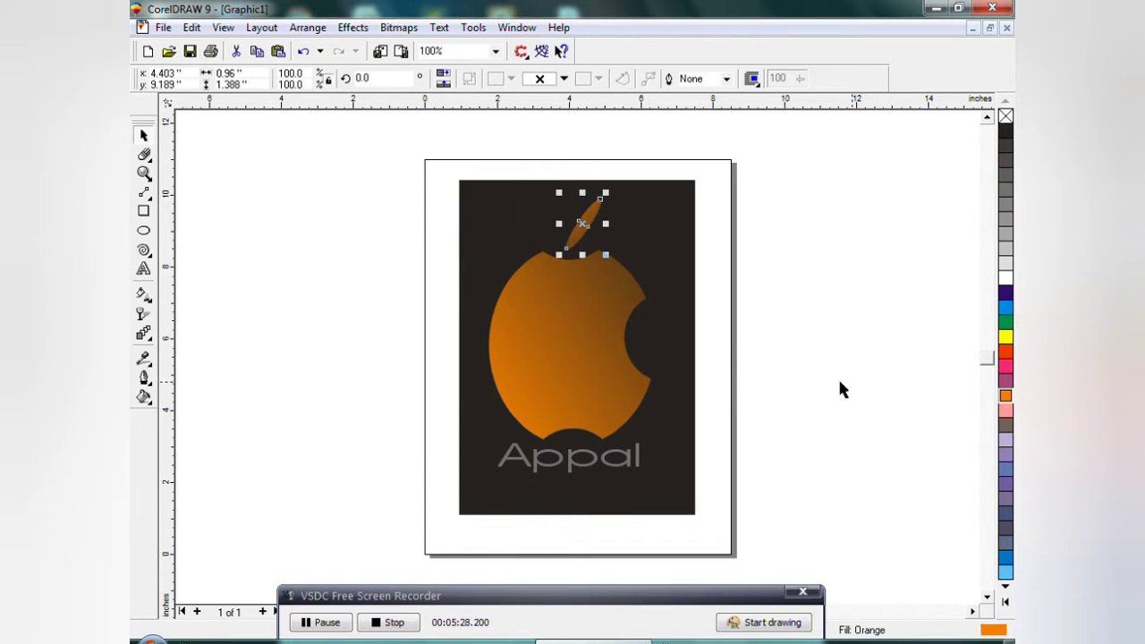
left_click(731, 387)
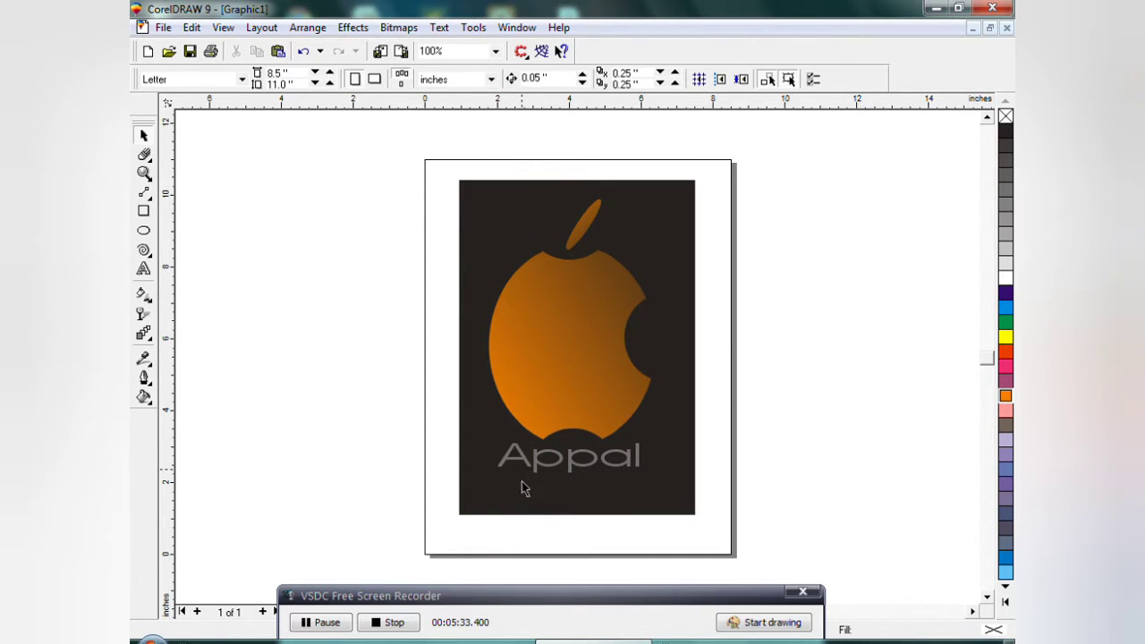
left_click(145, 154)
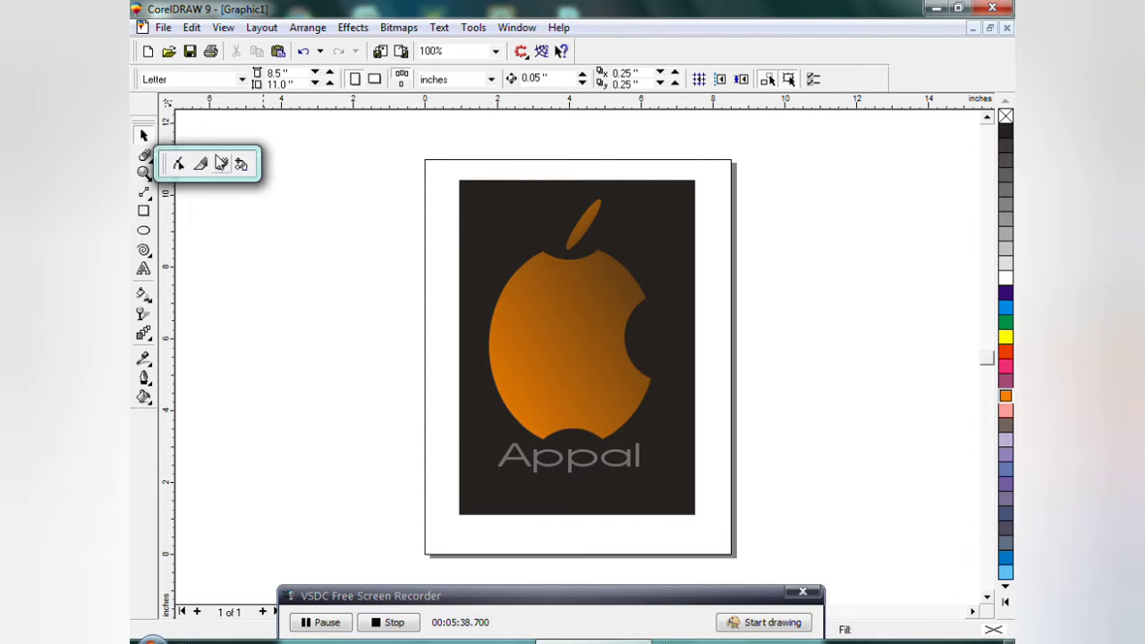
- Erase test bites from the apple's left side and undo them
left_click(222, 163)
left_click(528, 371)
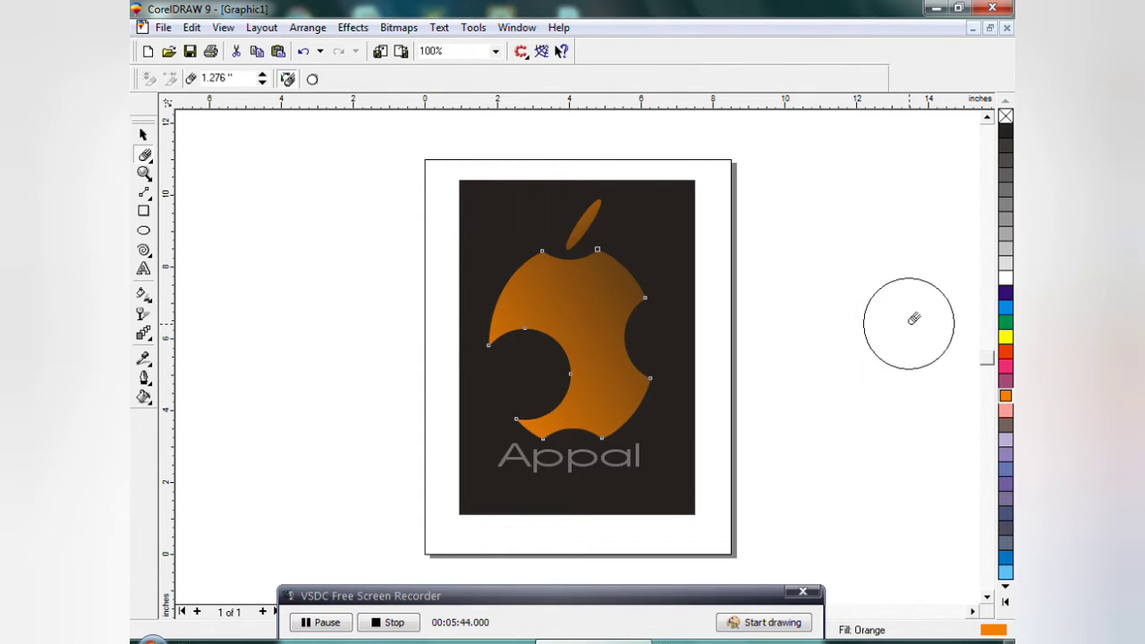
key("ctrl+z")
left_click(480, 327)
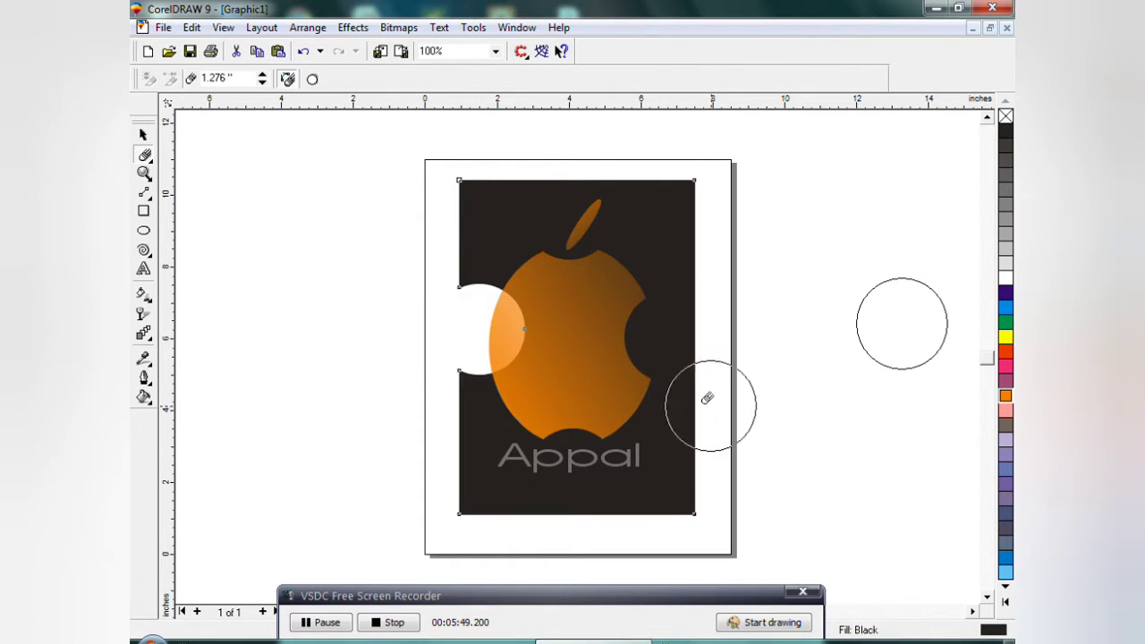
key("ctrl+z")
key("space")
key("space")
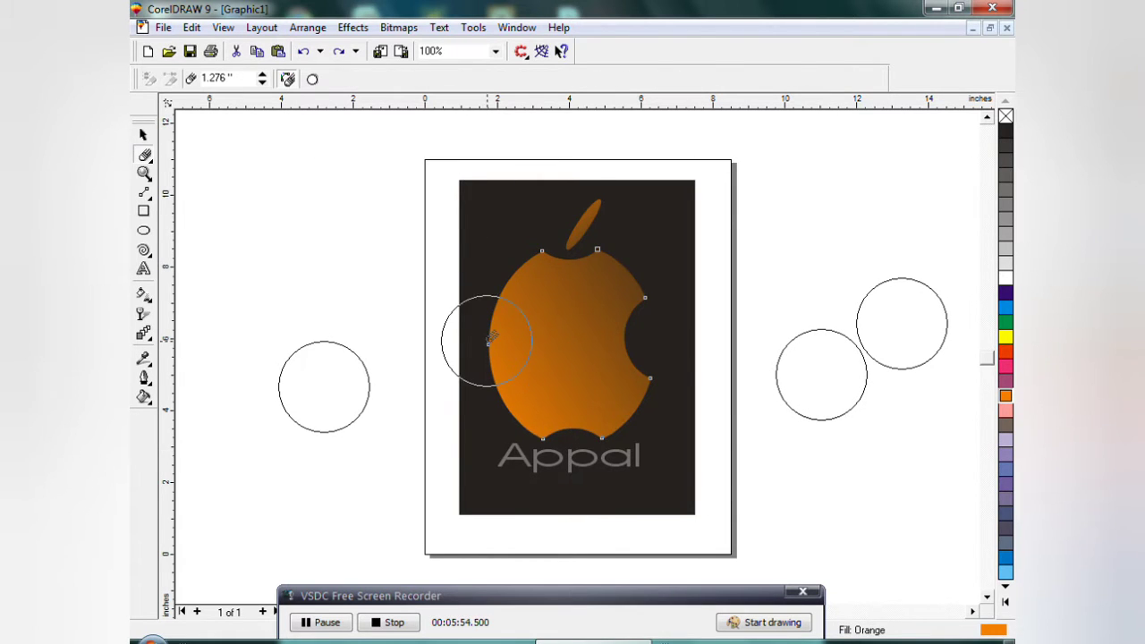
- Erase notches in the background's right edge and a round hole in the apple's centre
left_click(697, 334)
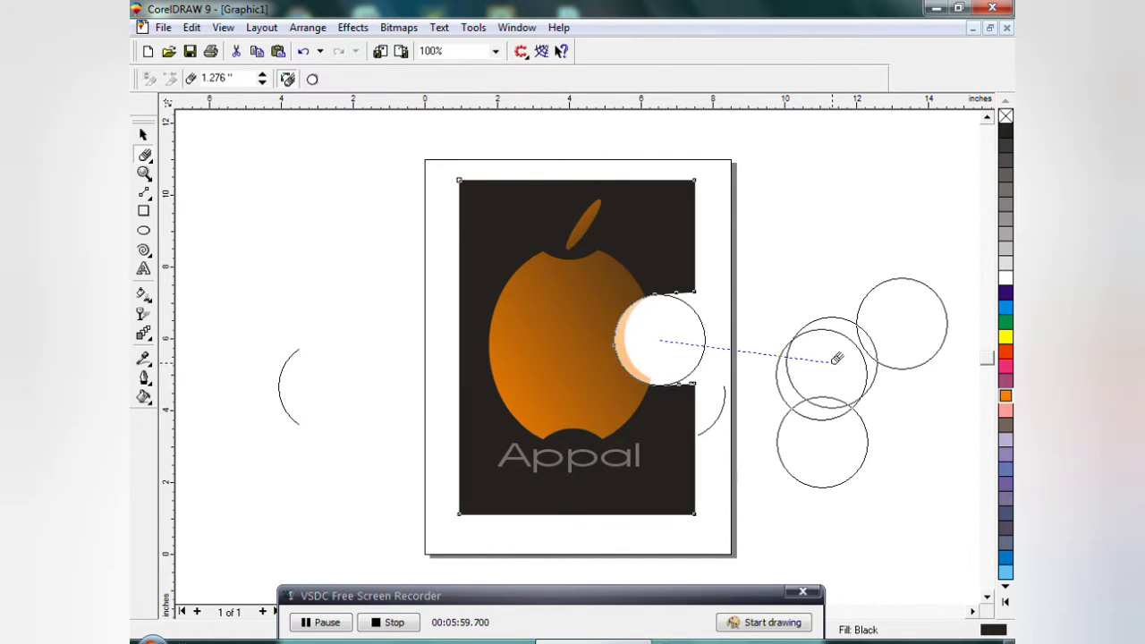
left_click(648, 332)
left_click(727, 472)
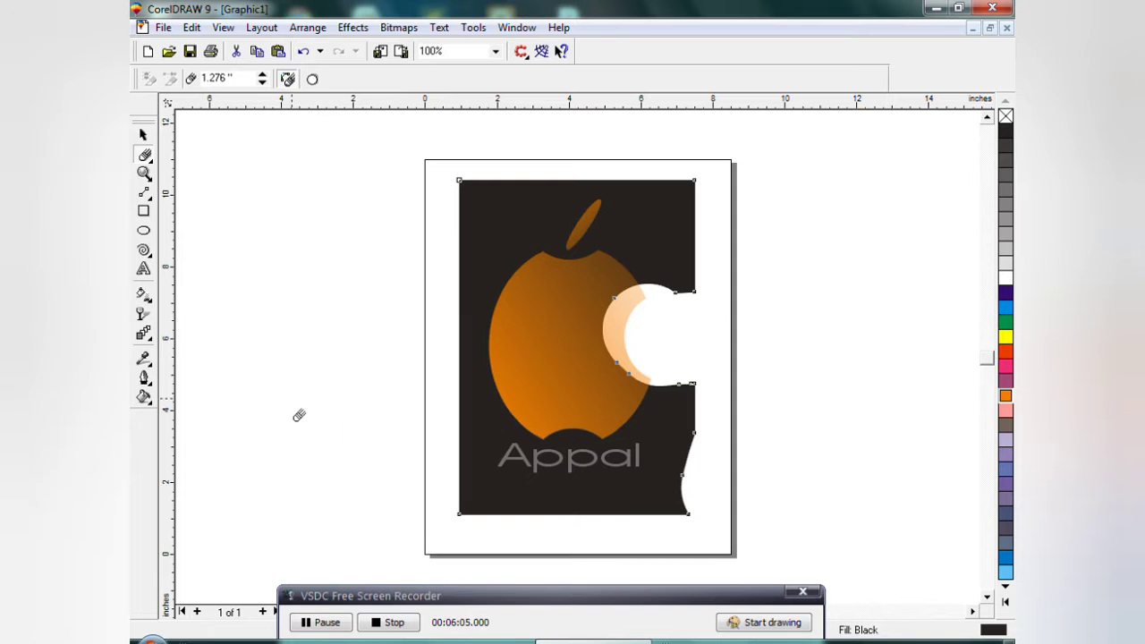
key("ctrl+z")
key("ctrl+z")
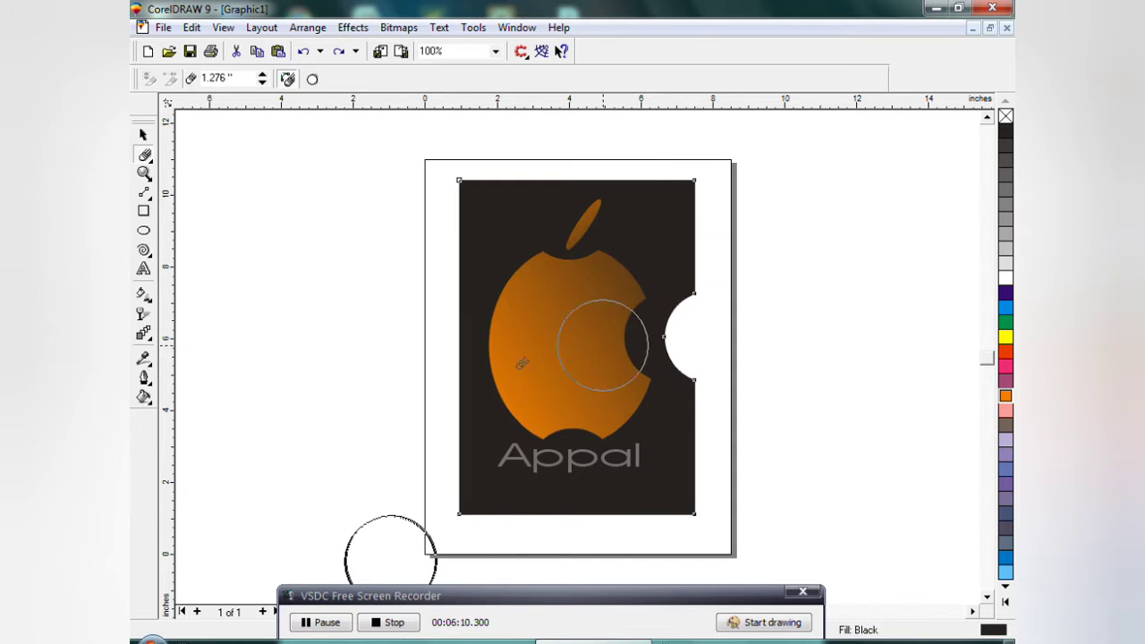
left_click(554, 328)
left_click(555, 328)
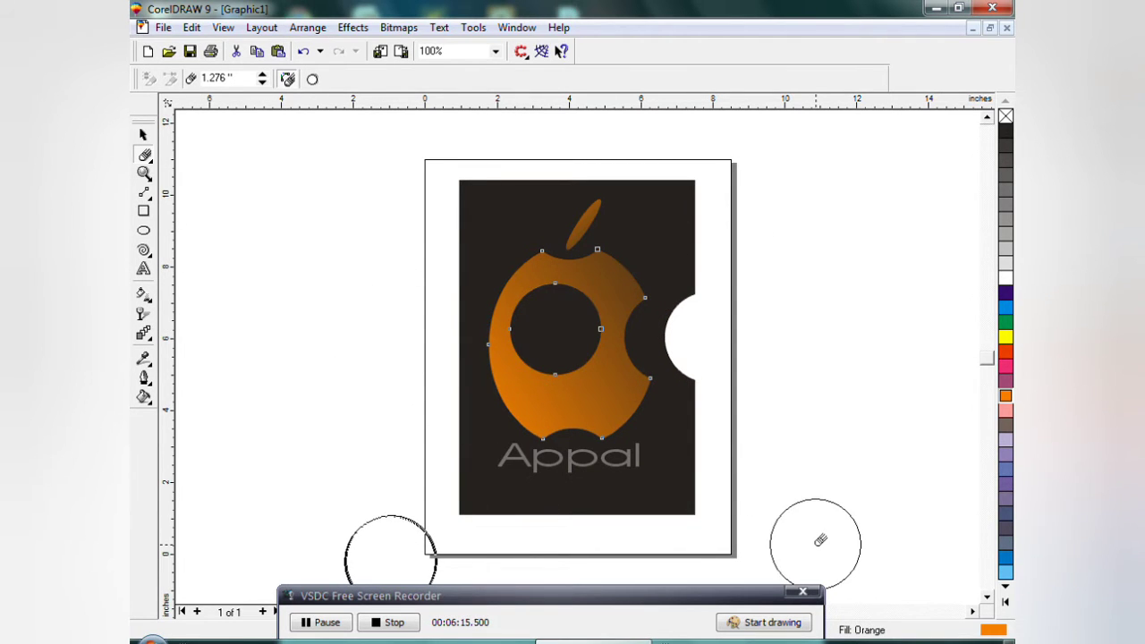
key("ctrl+z")
key("ctrl+z")
key("ctrl+z")
key("ctrl+z")
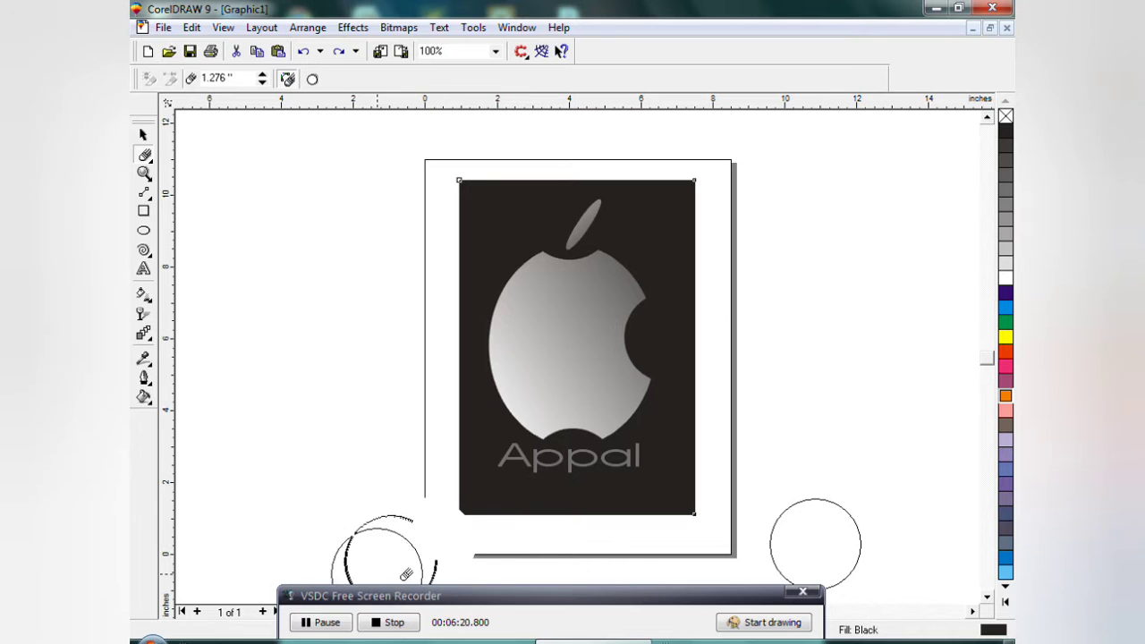
- Erase notches at all four background corners and a band across its middle
left_click(421, 522)
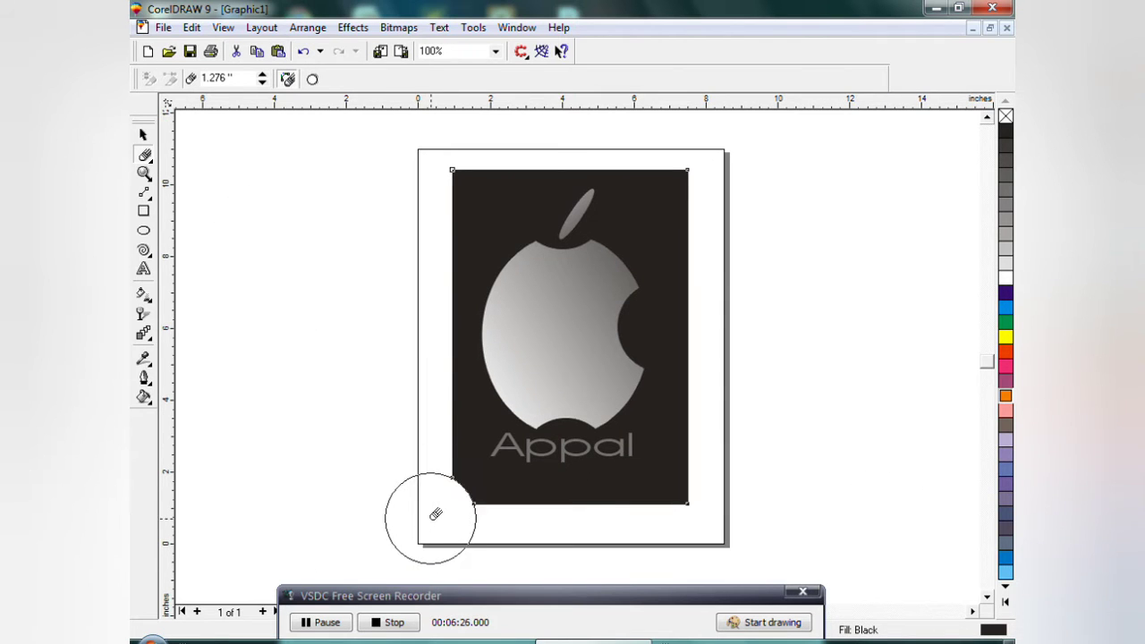
left_click(718, 522)
left_click(721, 161)
left_click(424, 166)
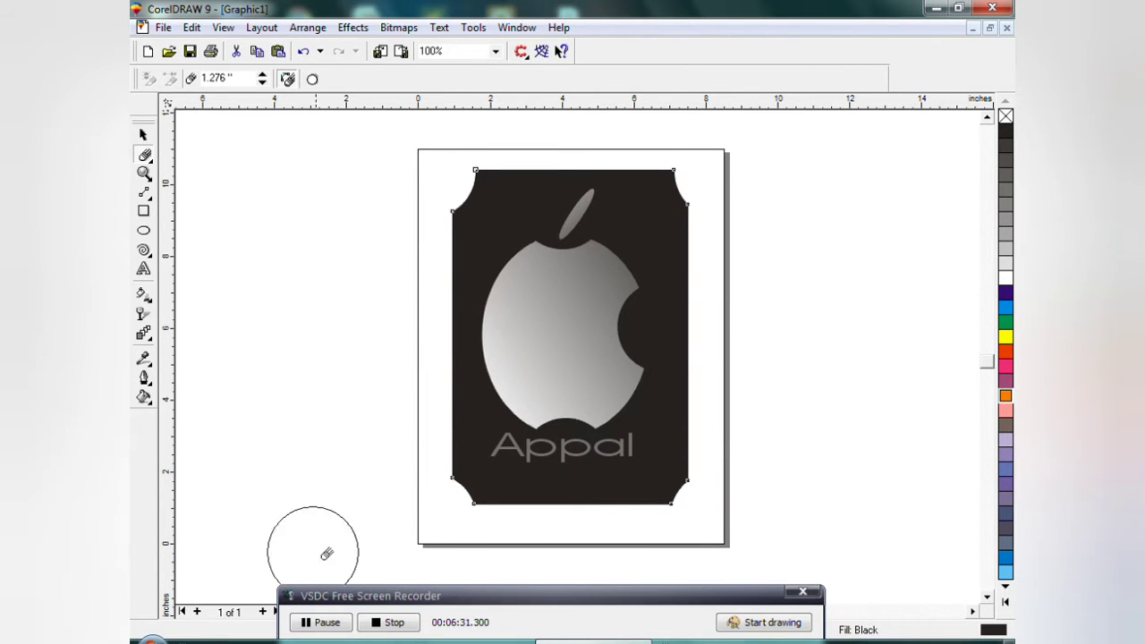
left_click_drag(277, 340, 848, 335)
- Move the Appal text up into the erased middle gap
left_click(143, 134)
left_click_drag(582, 453, 579, 351)
key("Escape")
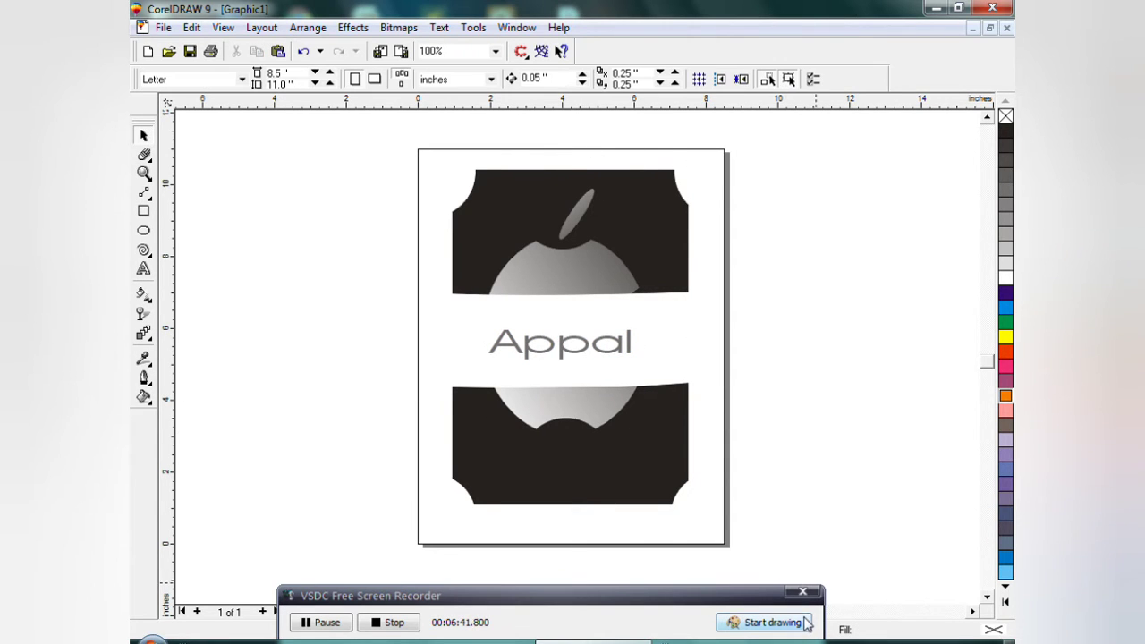
- Drag the background halves' corner nodes into a slanted band, then undo back to one rectangle
left_click_drag(631, 241, 630, 242)
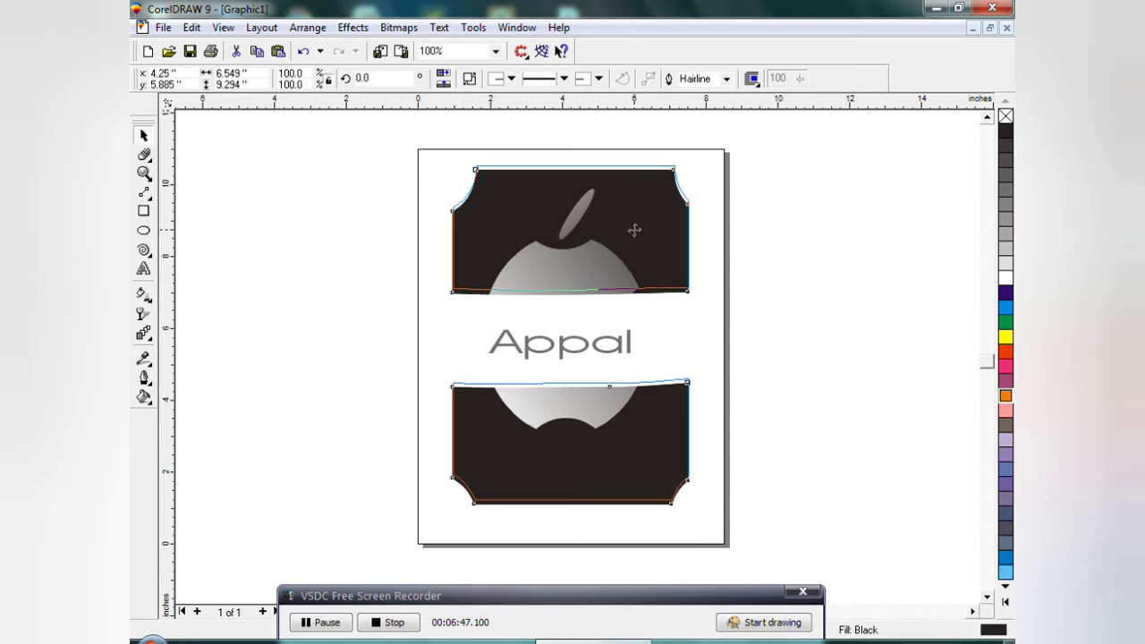
left_click(687, 304)
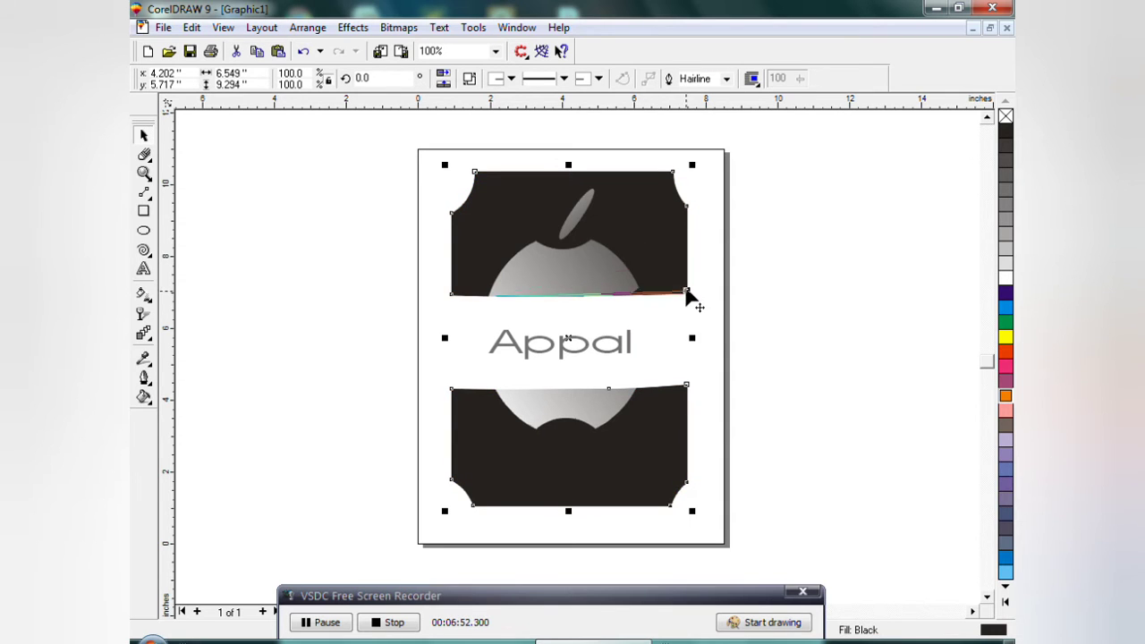
left_click_drag(687, 292, 689, 241)
left_click_drag(686, 387, 688, 329)
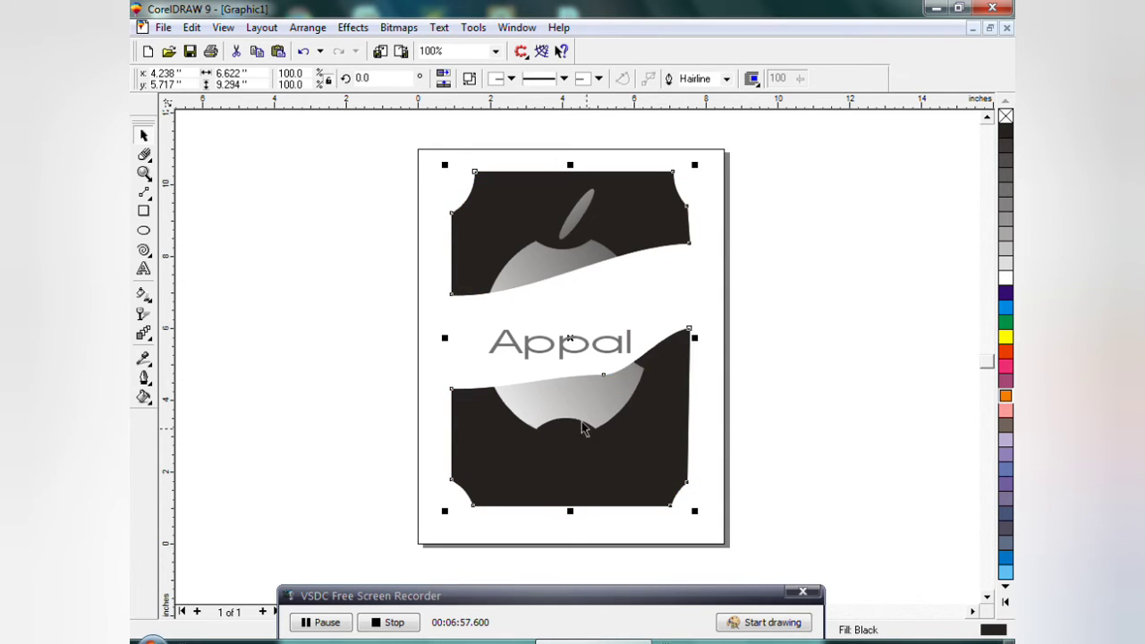
left_click_drag(689, 242, 675, 309)
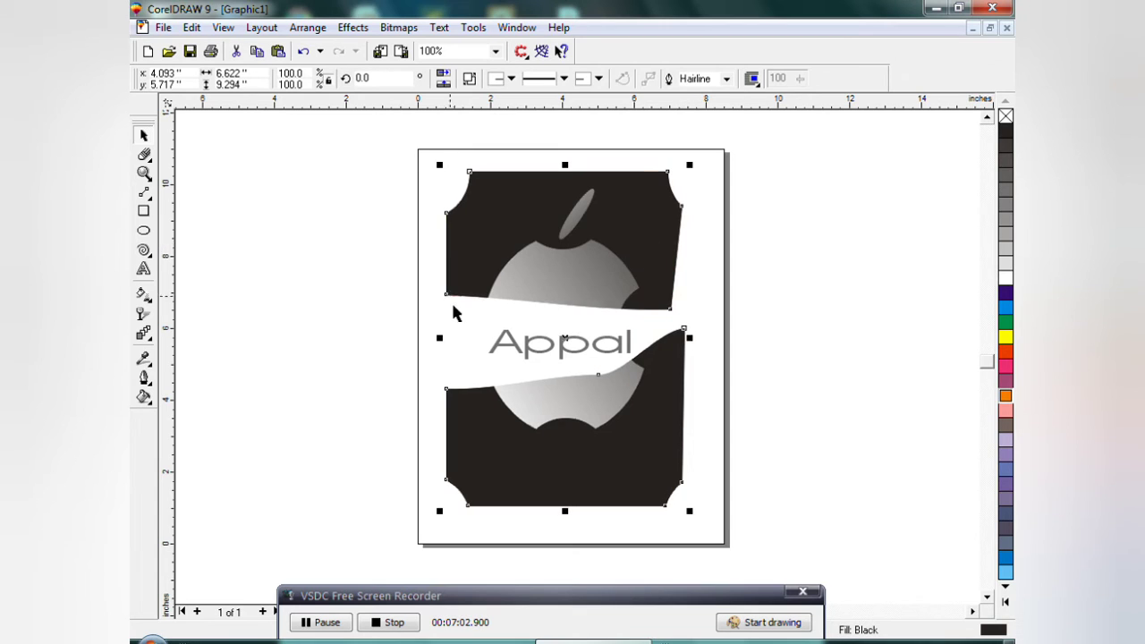
left_click_drag(452, 295, 446, 387)
left_click_drag(675, 310, 686, 331)
key("ctrl+z")
key("ctrl+z")
key("ctrl+z")
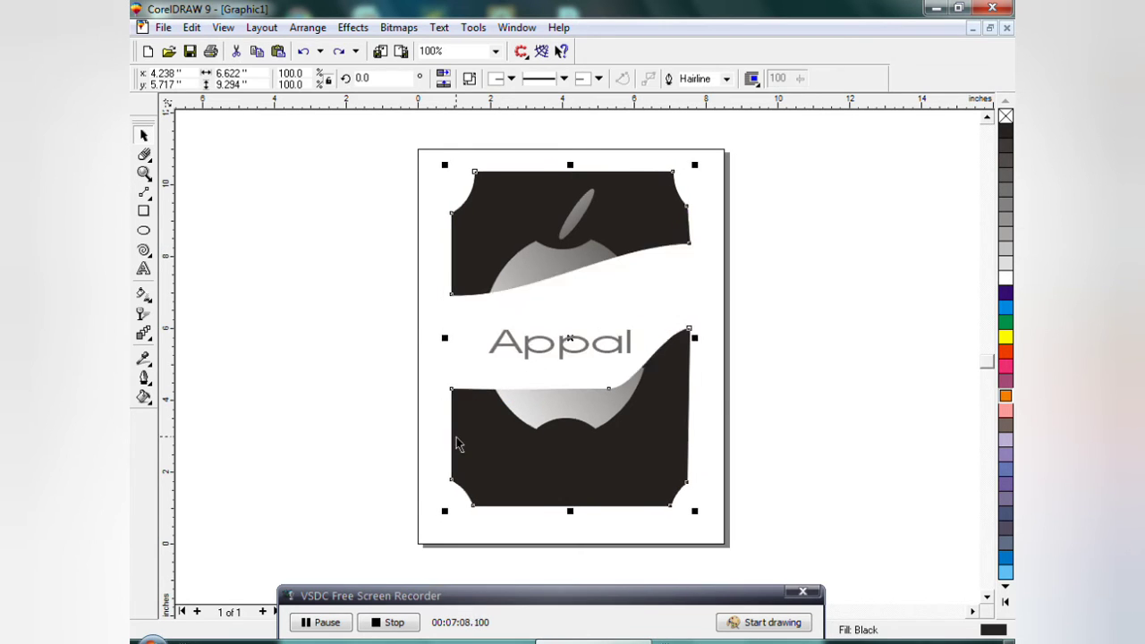
key("ctrl+z")
key("ctrl+z")
key("ctrl+z")
key("ctrl+z")
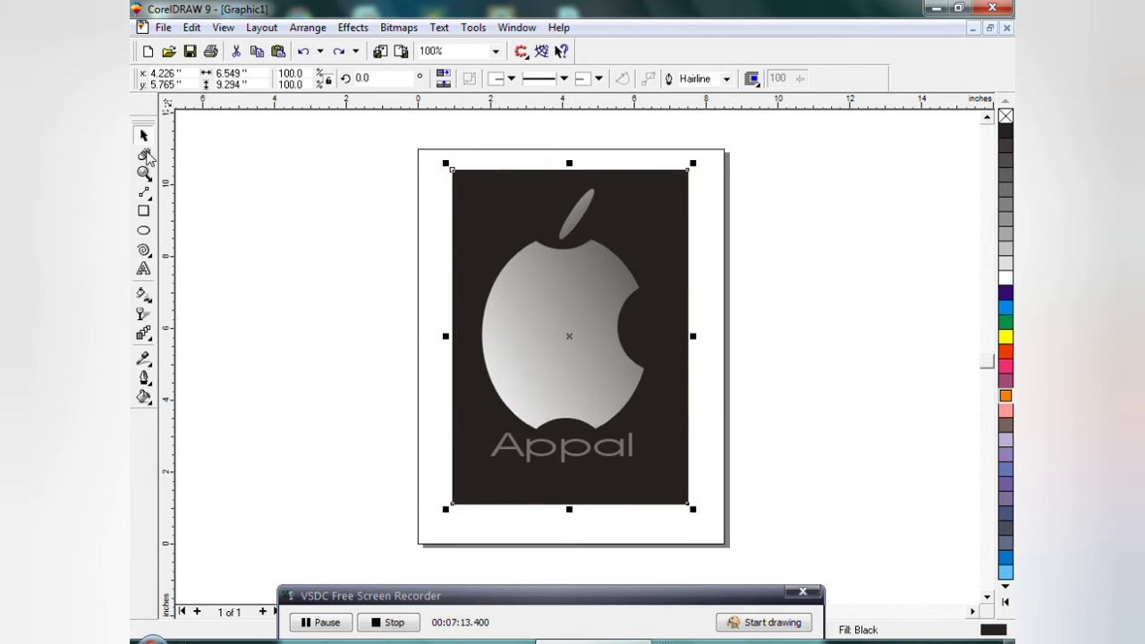
- Try landscape and a dented apple node, then undo both, keeping portrait Letter
left_click(477, 515)
left_click(380, 78)
left_click(619, 268)
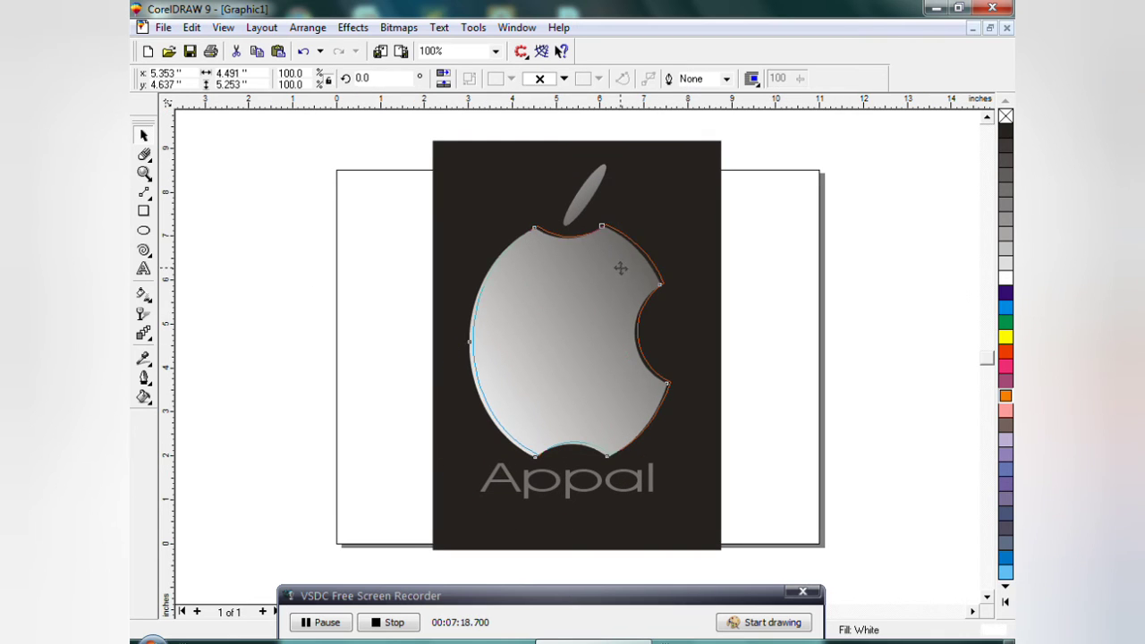
left_click_drag(601, 226, 583, 293)
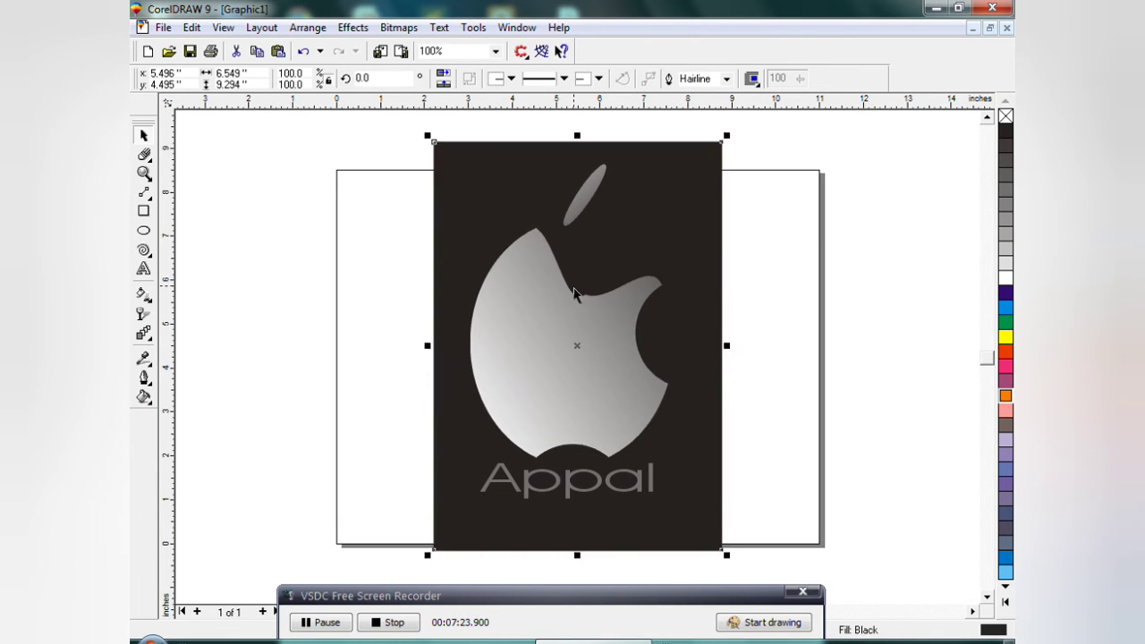
key("ctrl+z")
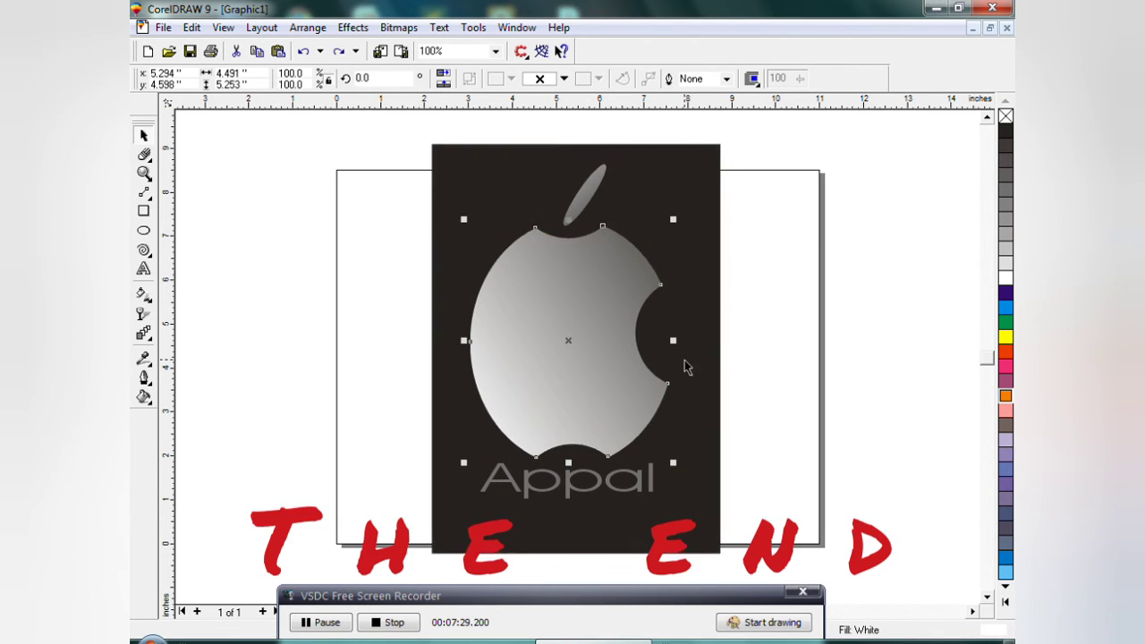
key("ctrl+z")
key("ctrl+z")
key("ctrl+z")
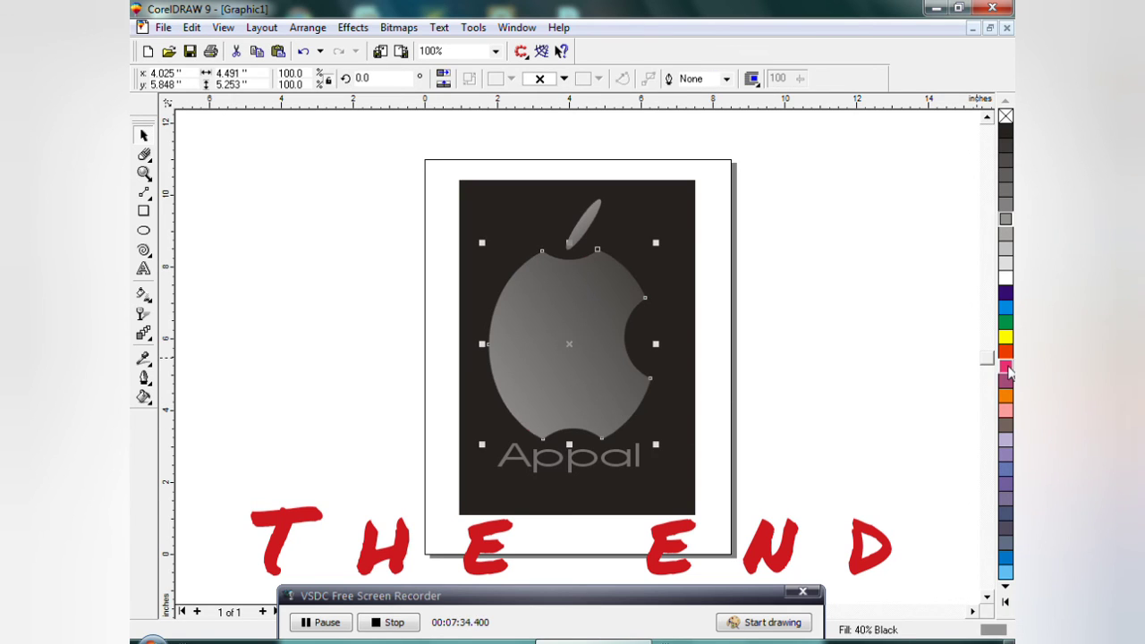